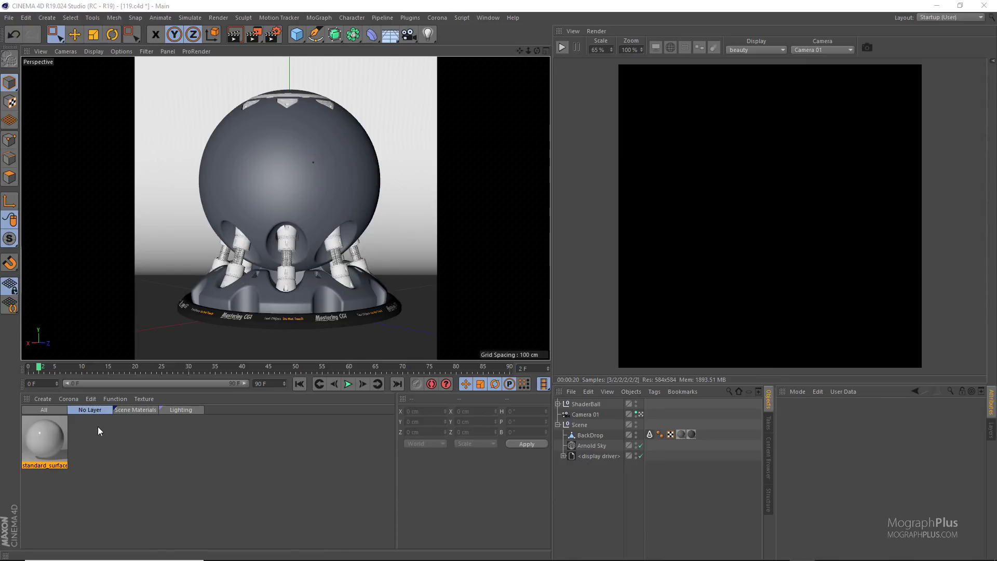
Step: Inspect the BackDrop material's base and specular settings among the scene materials
left_click(124, 413)
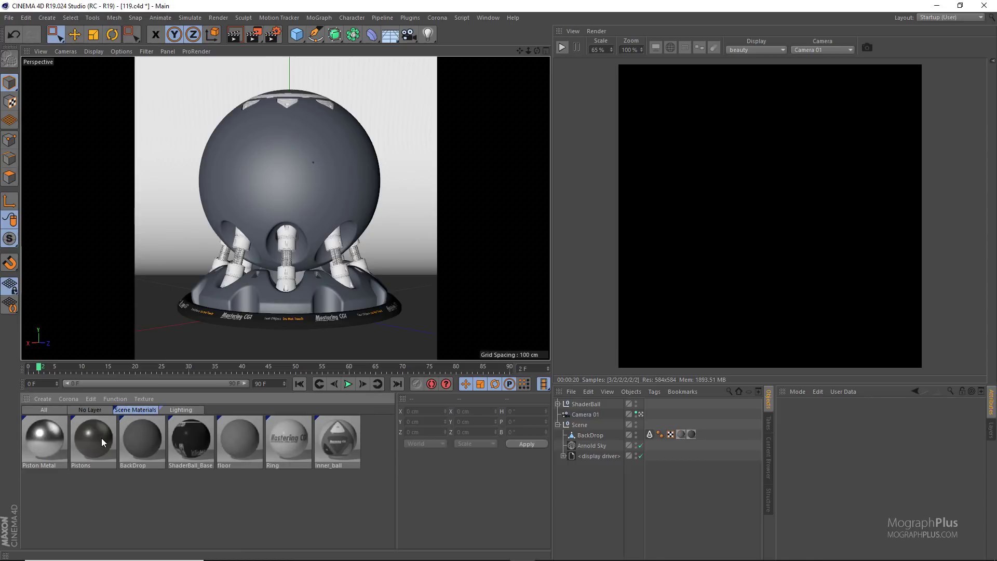
double_click(144, 436)
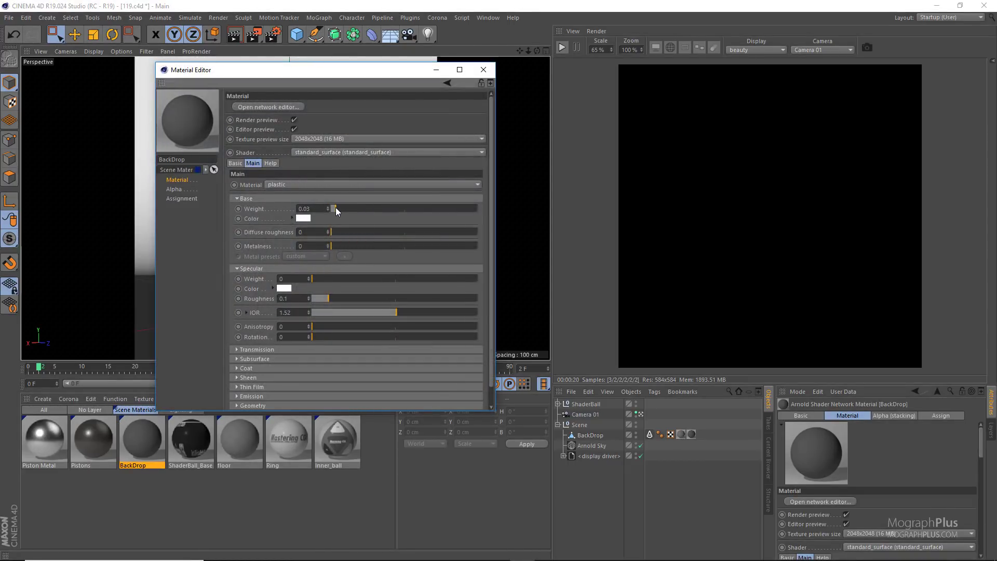
left_click(483, 69)
Step: Create an Arnold car_paint surface material and assign it to the ShaderBall object
left_click(91, 410)
left_click(73, 399)
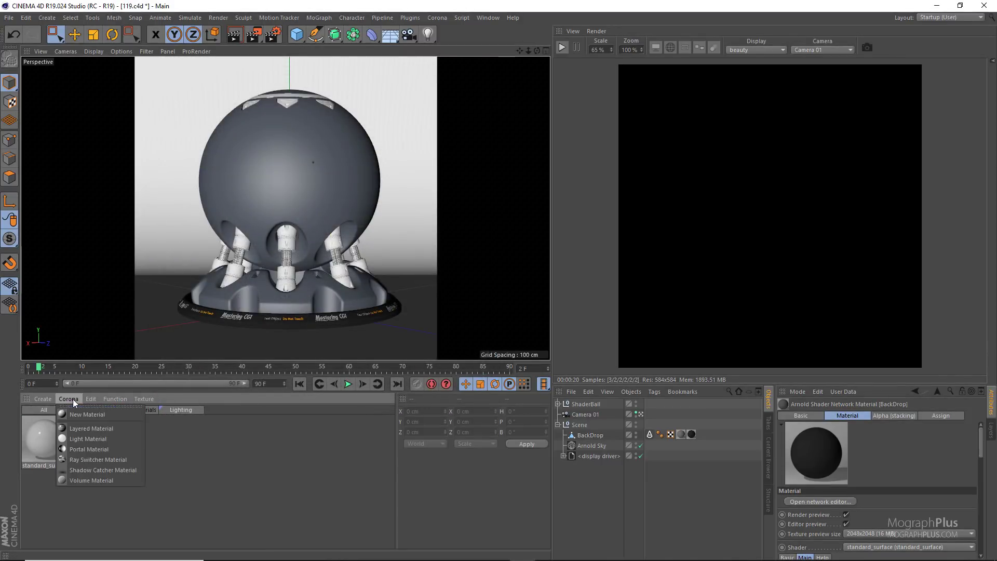
left_click(45, 397)
mouse_move(75, 446)
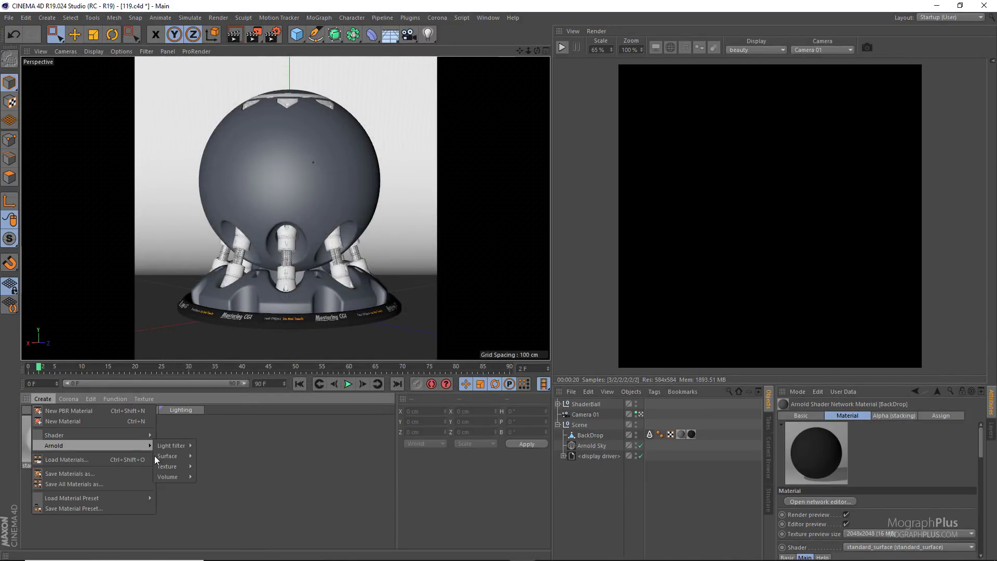
mouse_move(164, 456)
left_click(219, 459)
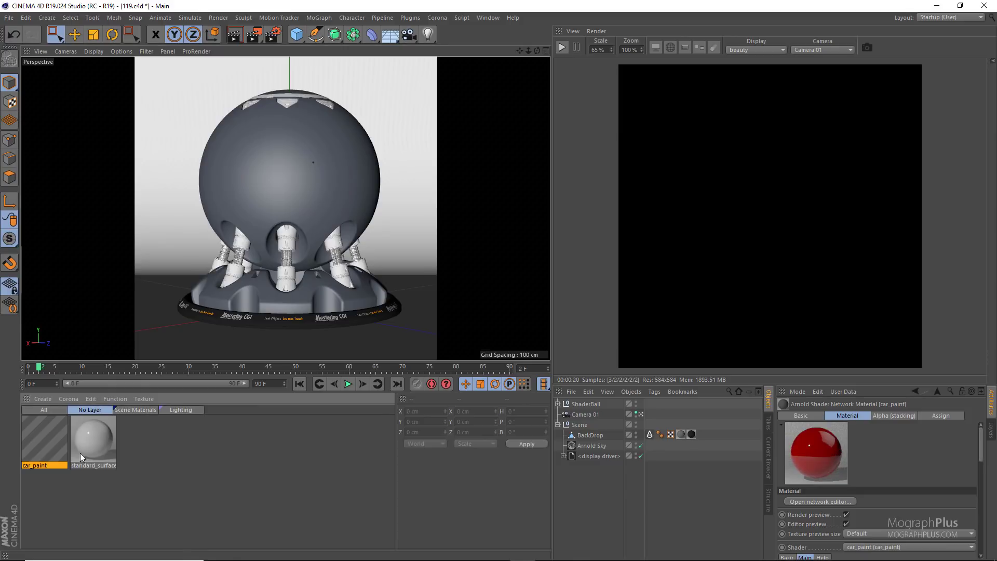
left_click_drag(47, 438, 593, 407)
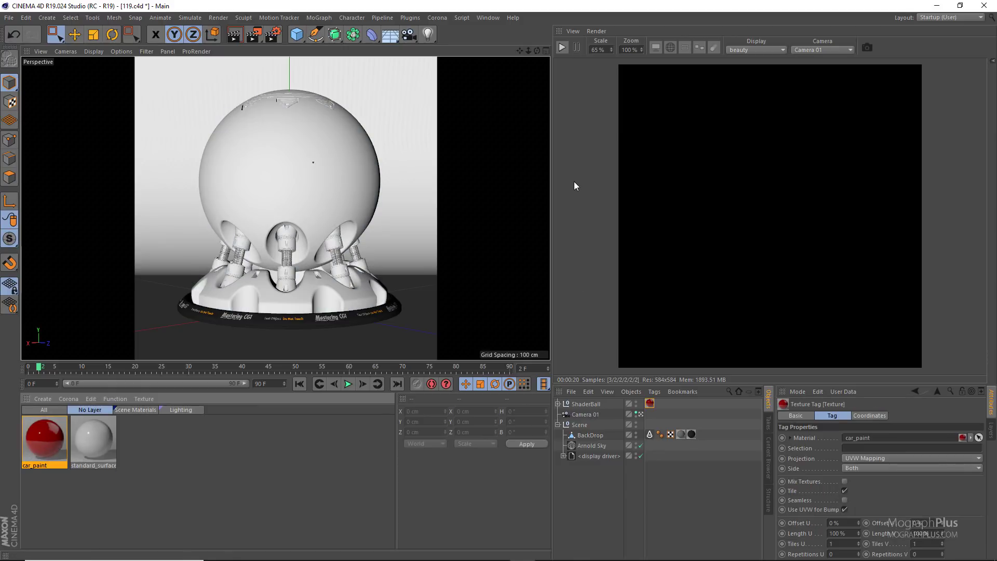
Step: Show the car_paint node's settings in the shader network editor beside the render view and start the interactive render
double_click(63, 434)
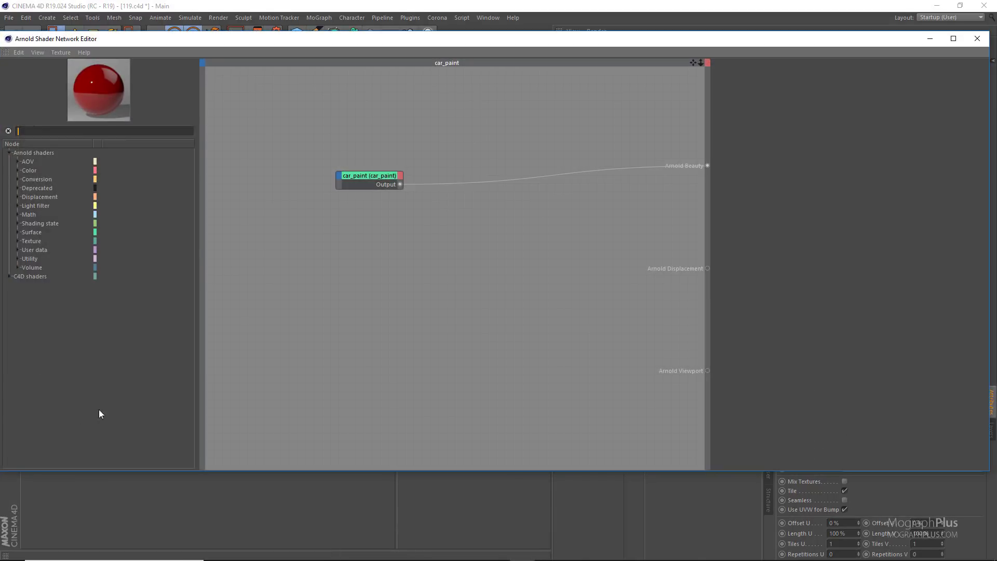
left_click_drag(641, 42, 334, 45)
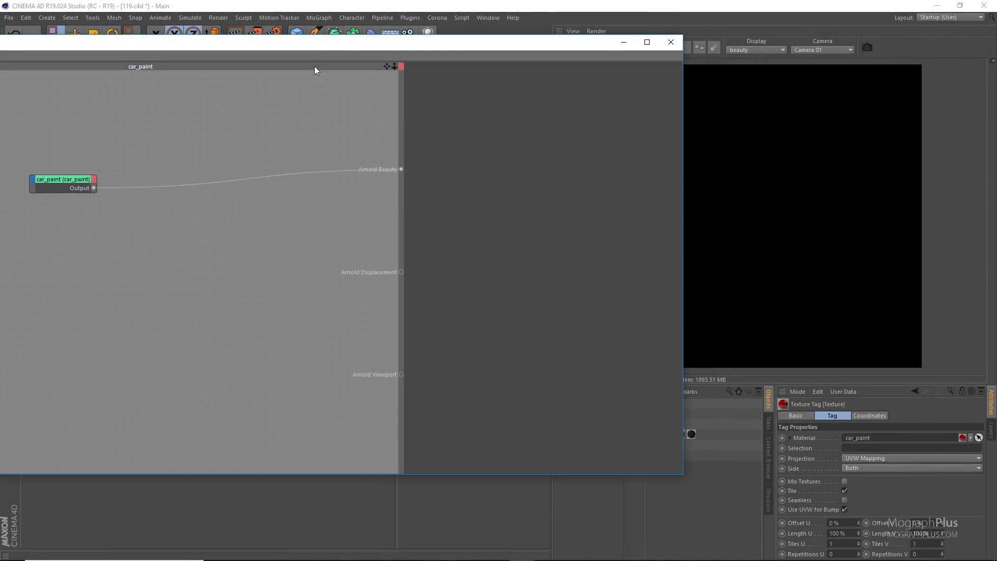
left_click(56, 186)
left_click_drag(56, 185, 219, 170)
left_click_drag(395, 45, 287, 60)
left_click_drag(67, 177, 149, 171)
left_click(562, 47)
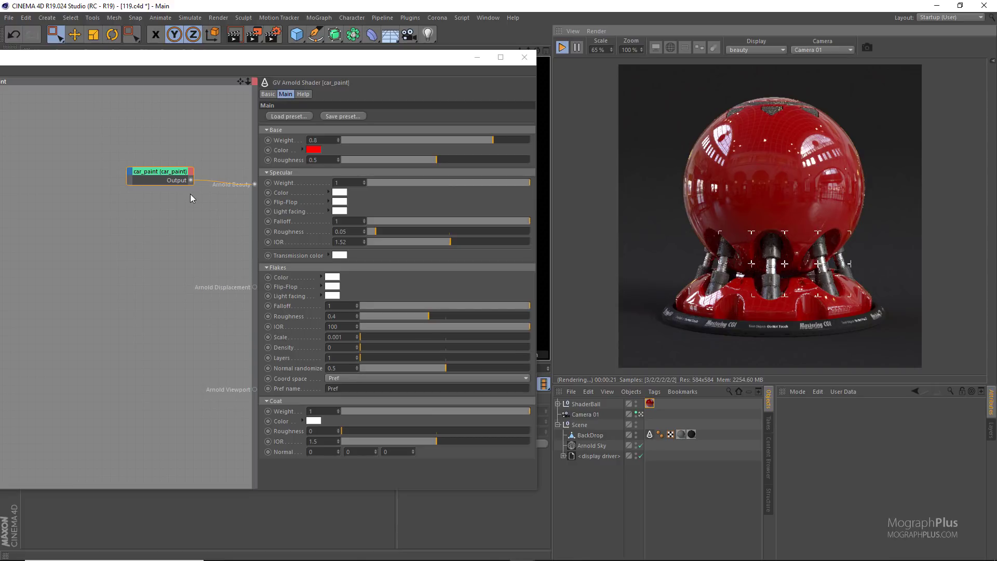
Step: Try the Car Paint Black, Metallic Blue Flakes, Metallic Red and Yellow presets on the car_paint shader
left_click(284, 116)
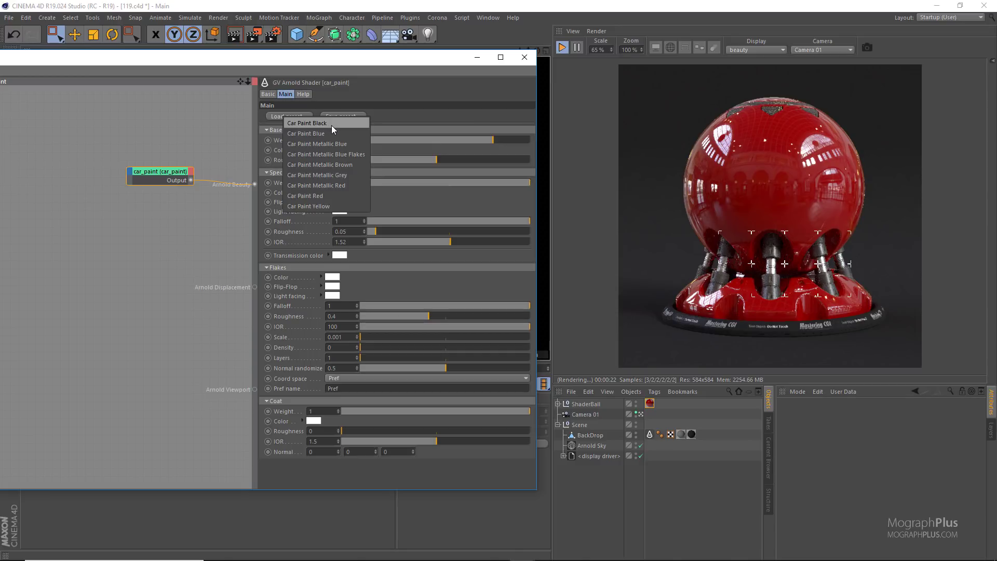
left_click(331, 126)
left_click(286, 117)
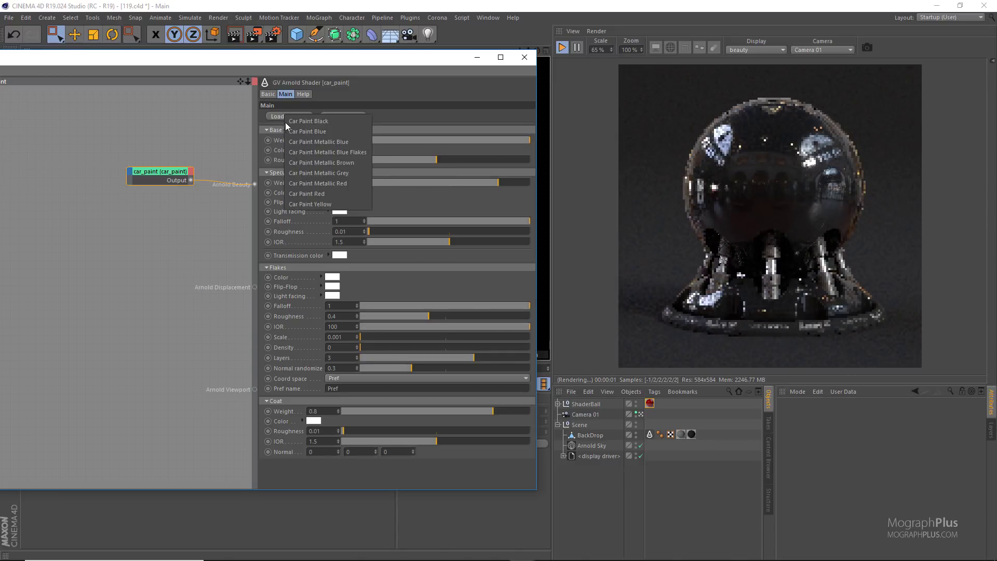
left_click(356, 152)
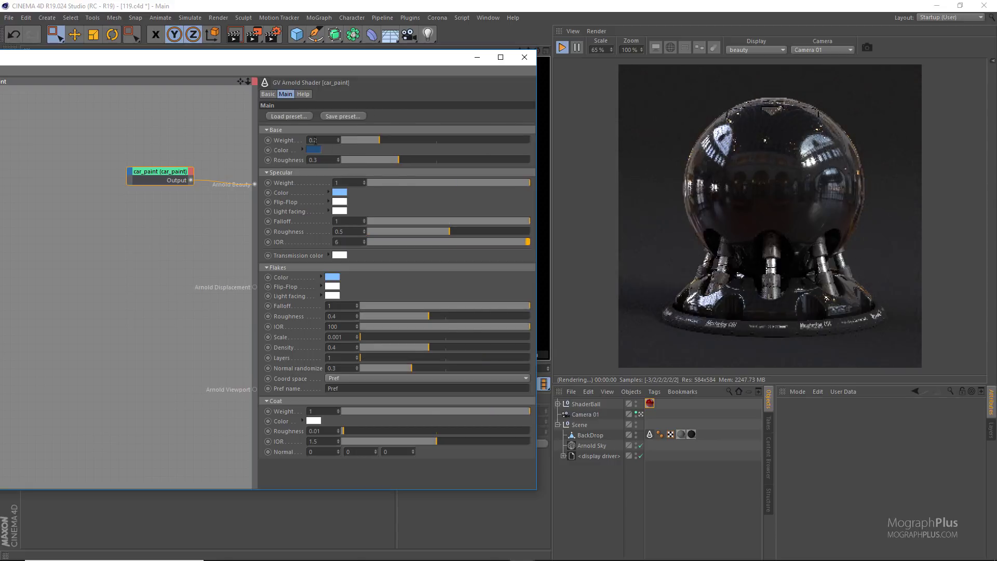
left_click(276, 116)
left_click(356, 184)
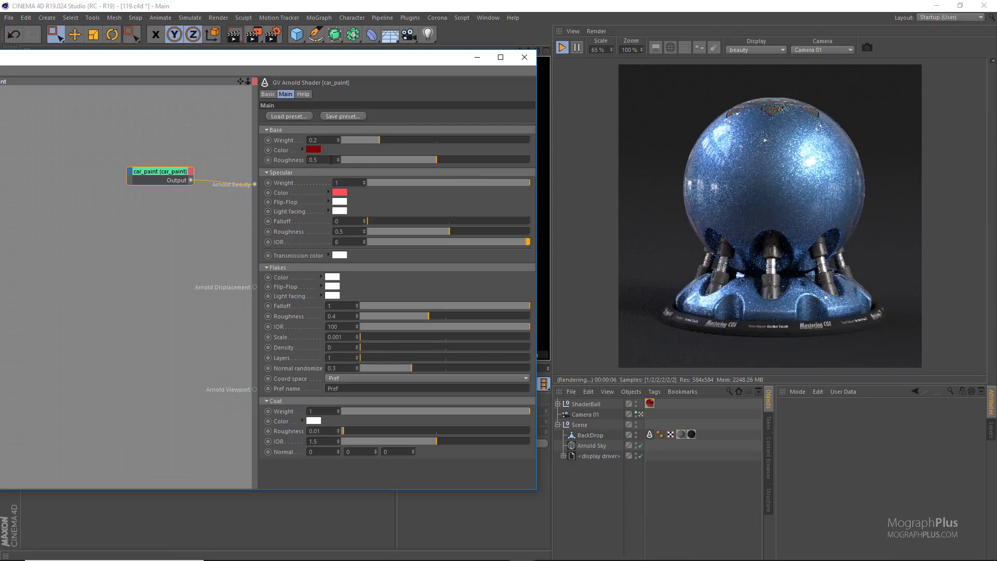
left_click(298, 117)
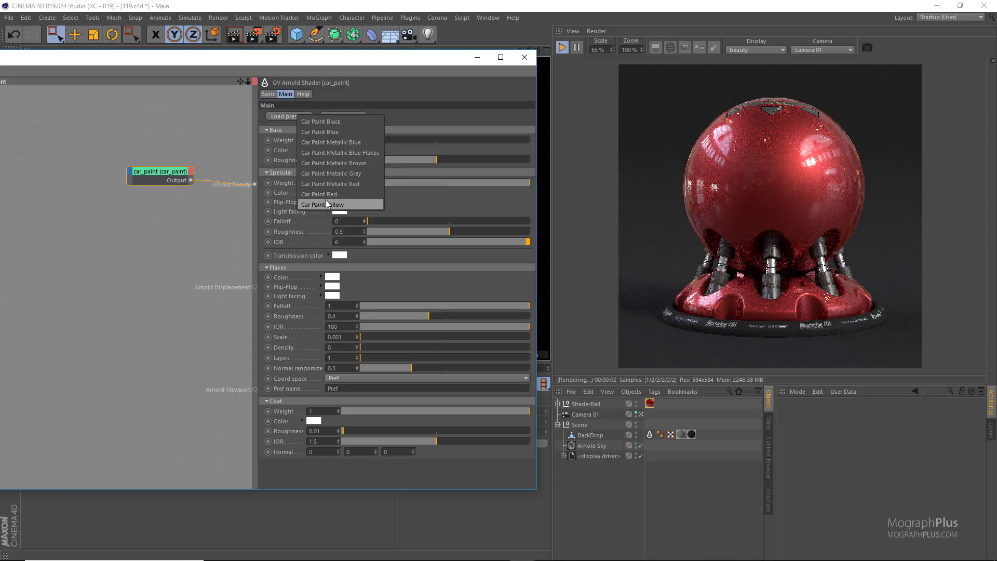
left_click(326, 200)
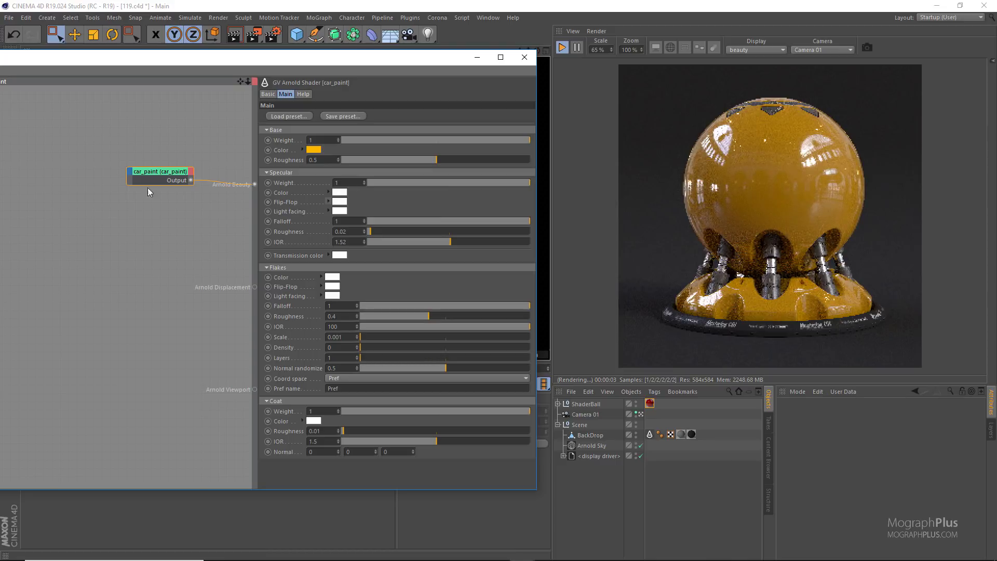
Step: Load the Car Paint Metallic Blue Flakes preset and set the specular weight, flakes density and coat weight to 0
left_click(298, 116)
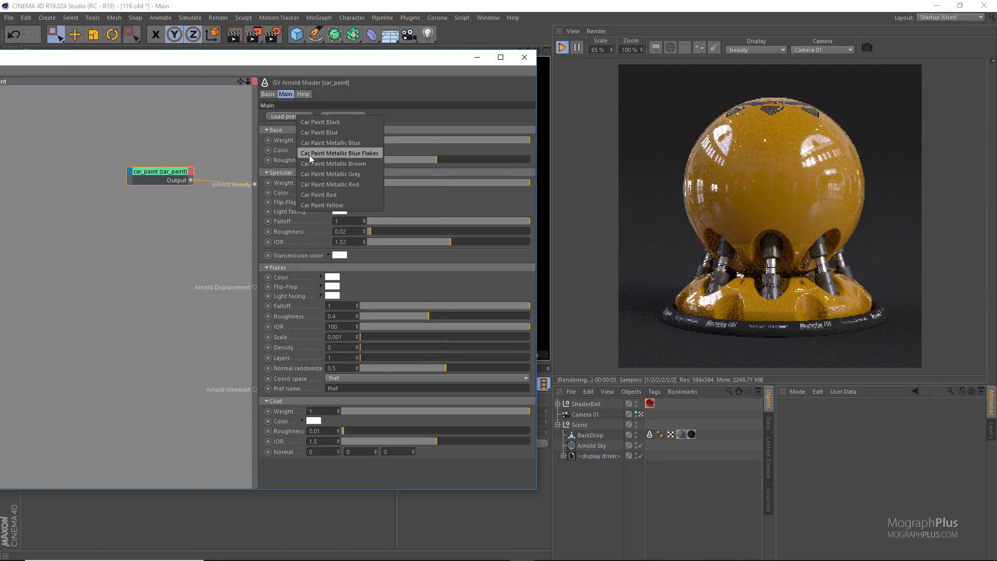
left_click(309, 155)
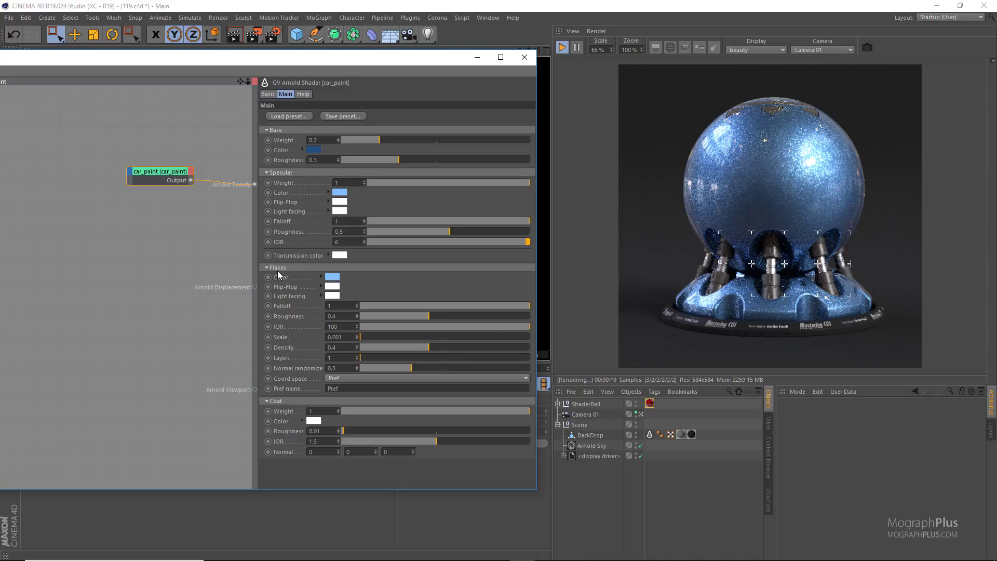
left_click(366, 183)
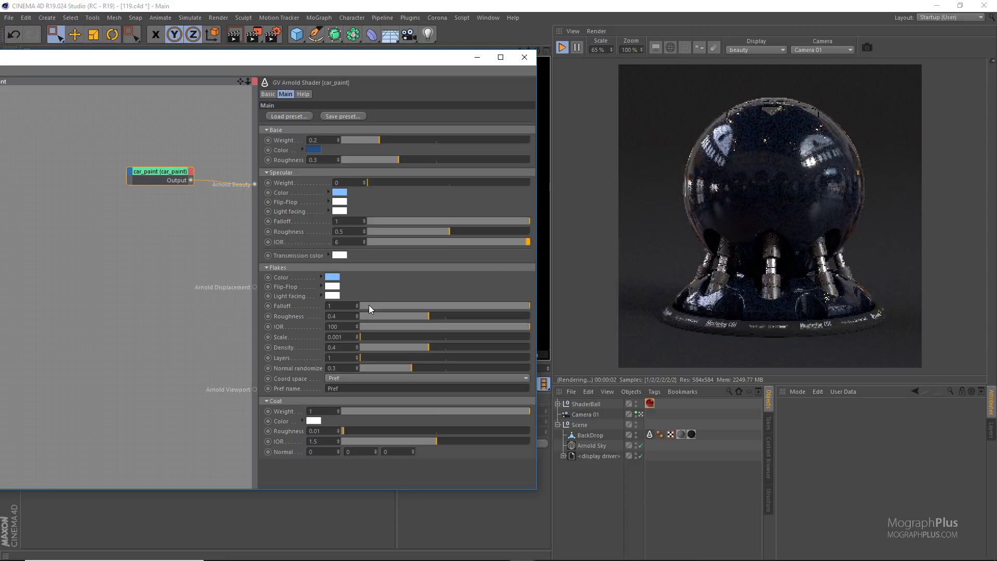
left_click_drag(372, 346, 339, 350)
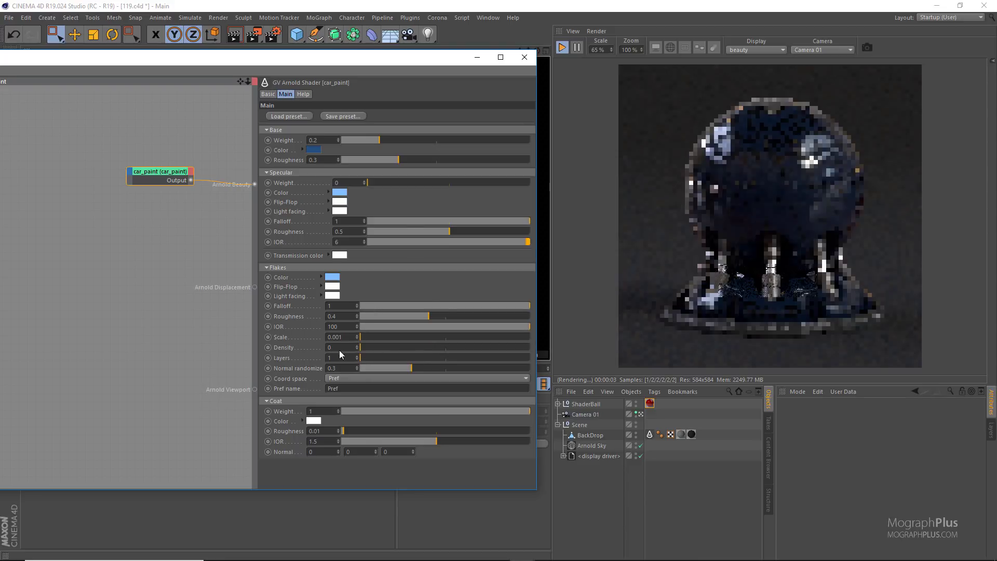
left_click(341, 411)
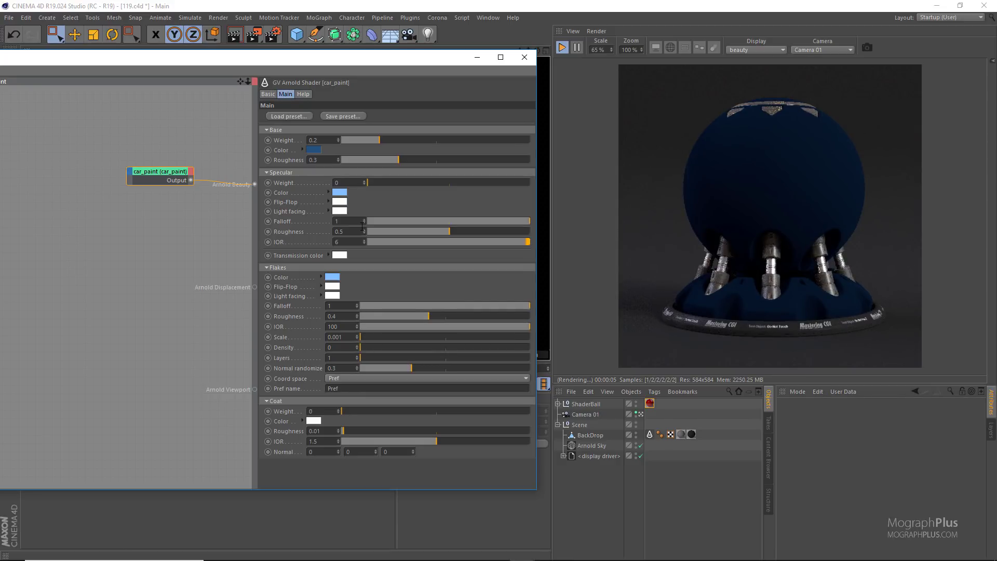
Step: Demonstrate the paint layers by raising the specular weight to 1, flakes density to 0.41 and coat weight to 1
left_click(280, 141)
left_click(280, 150)
left_click_drag(492, 182, 563, 183)
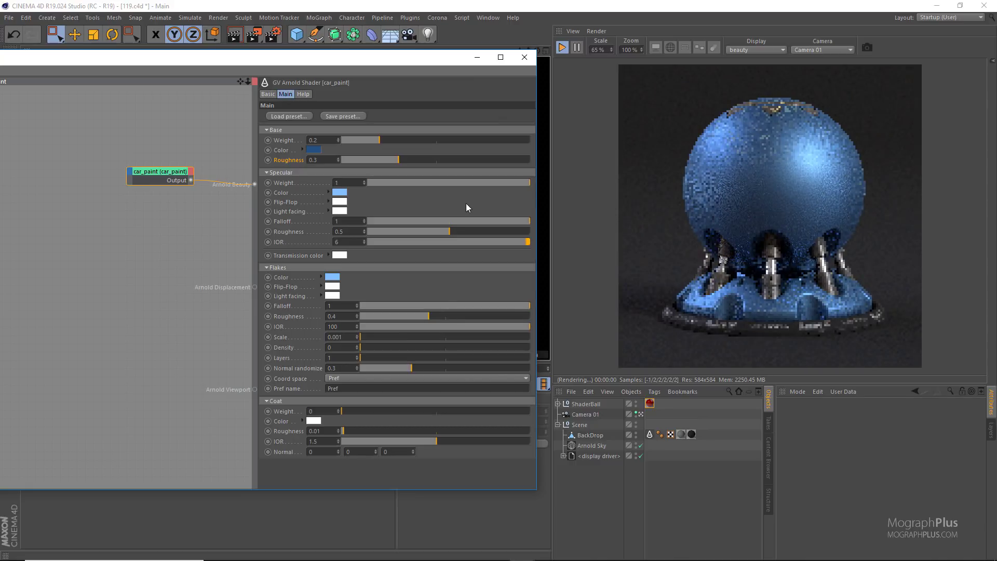
double_click(351, 241)
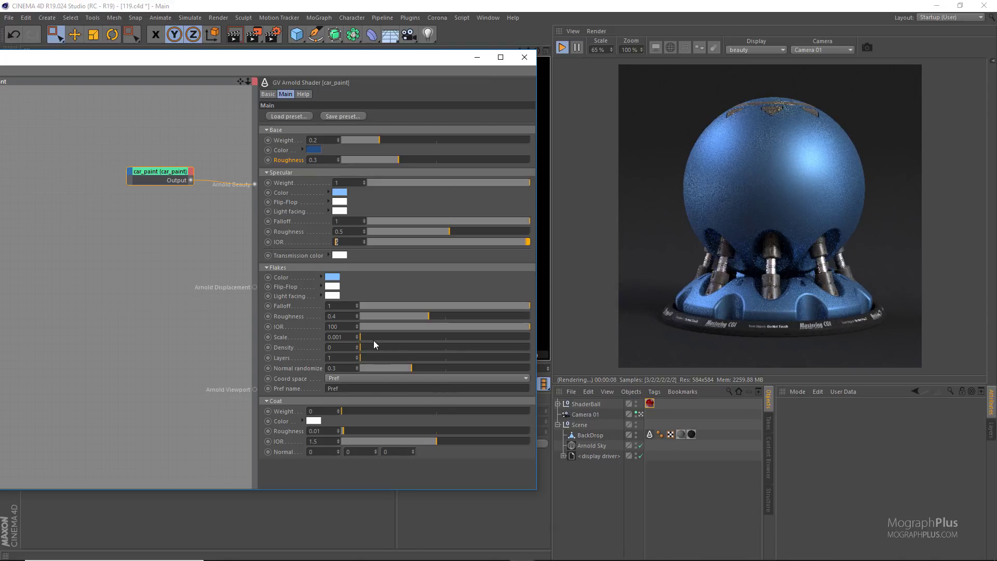
left_click_drag(391, 347, 429, 346)
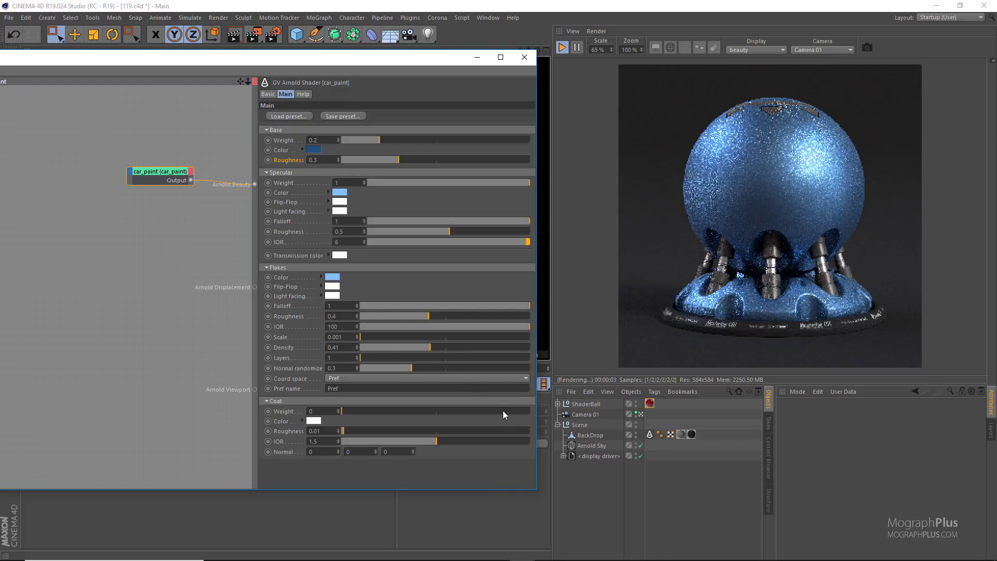
left_click_drag(512, 411, 530, 411)
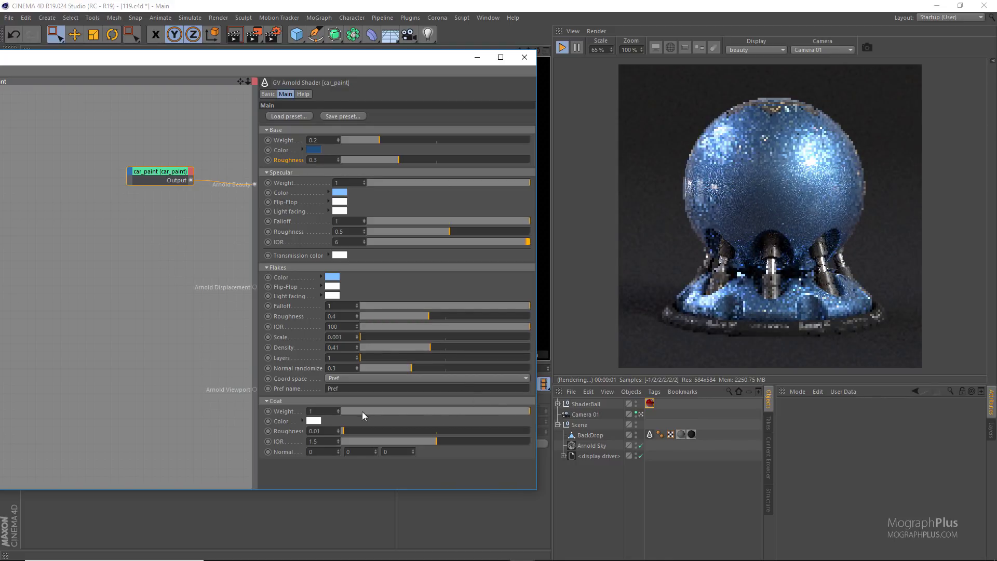
Step: Set the coat weight, flakes density and specular weight back to 0 to isolate the base layer
left_click_drag(351, 412, 341, 412)
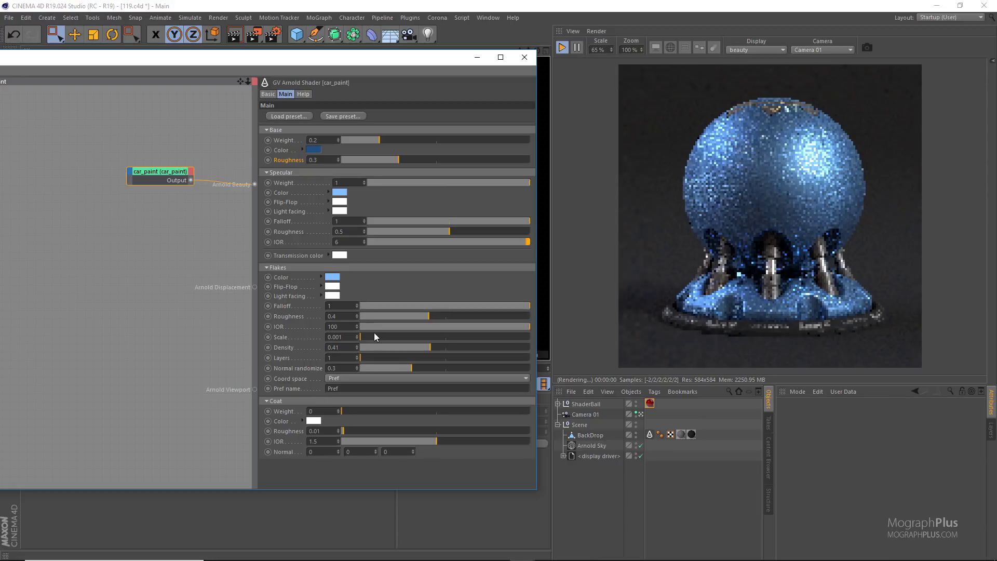
left_click_drag(376, 347, 353, 347)
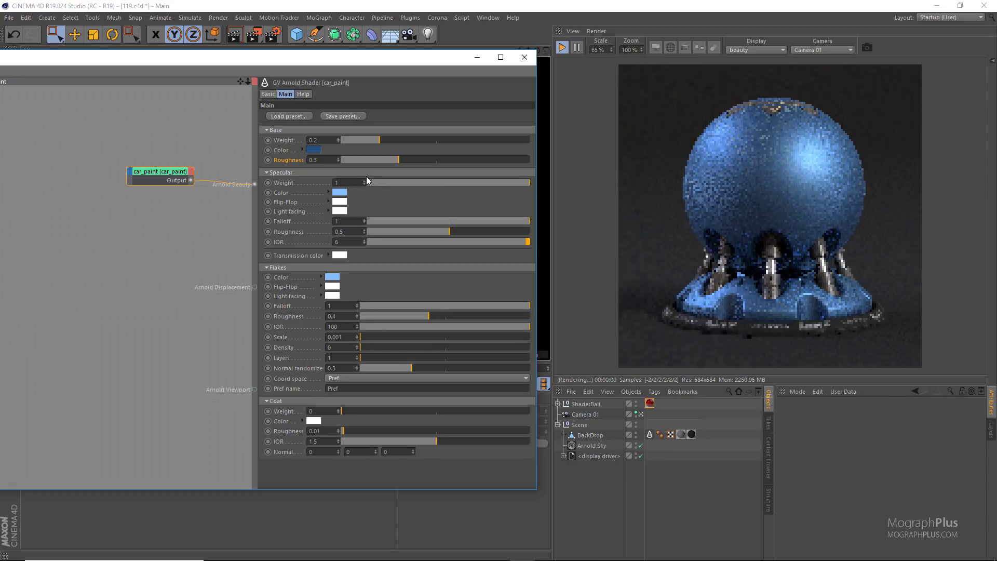
left_click_drag(367, 181, 337, 183)
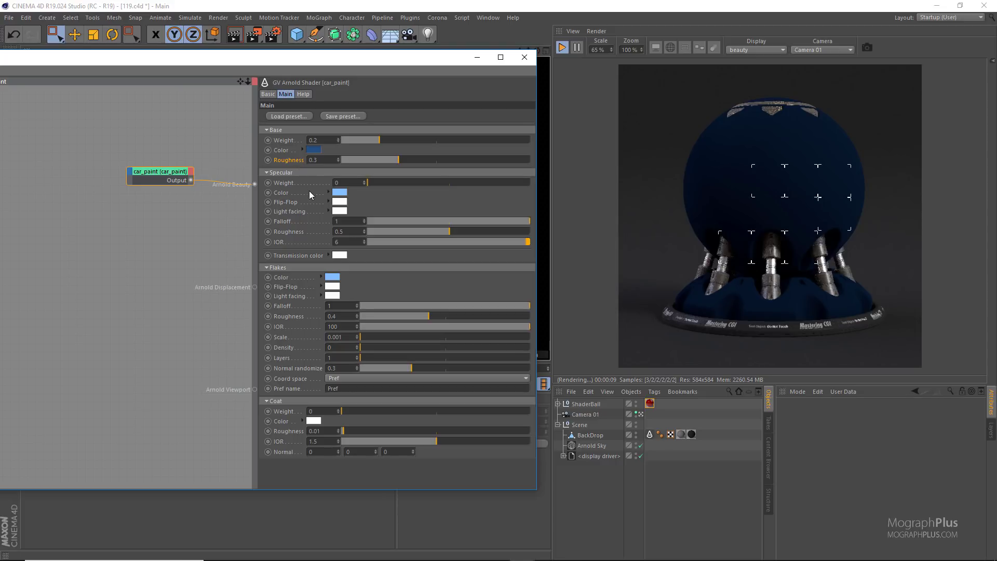
Step: Check the base color and the specular color in the color picker without changing them
left_click(314, 150)
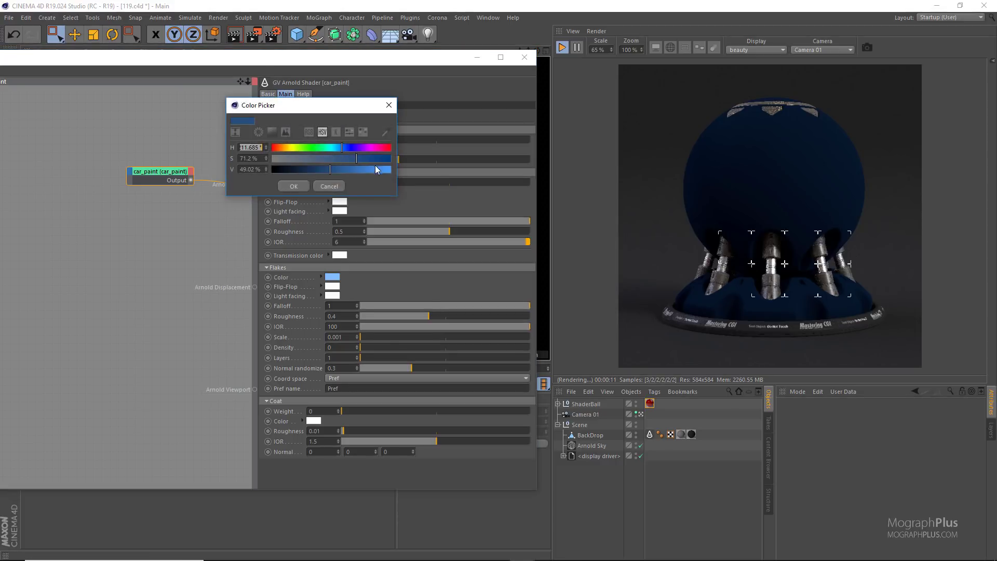
left_click(326, 189)
left_click(338, 193)
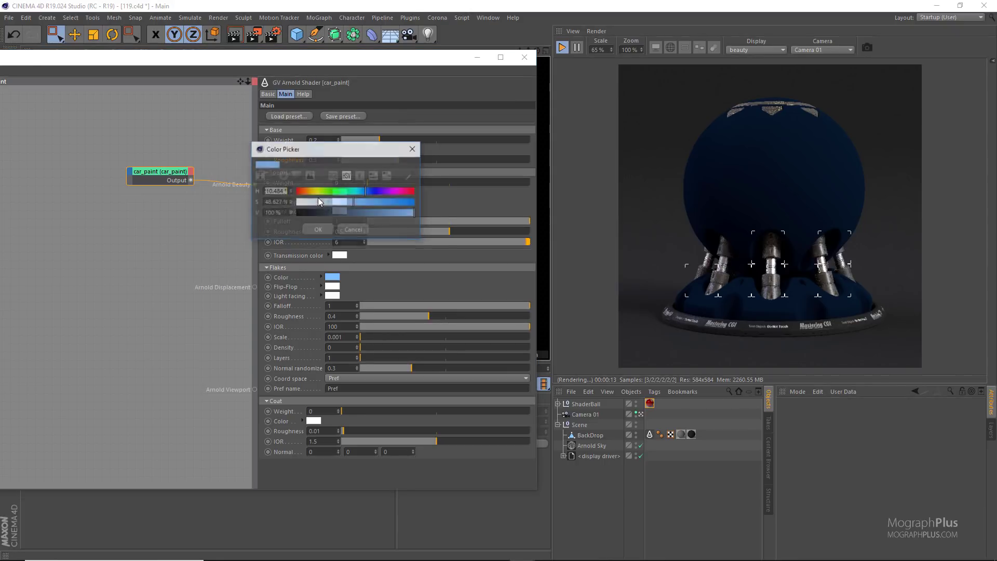
left_click(354, 230)
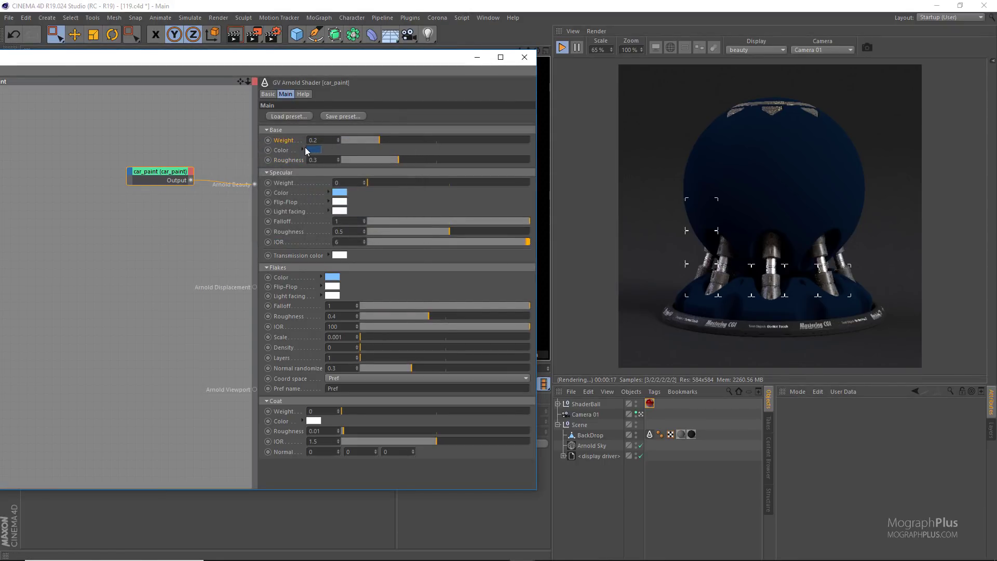
Step: Define a render region around the whole shader ball and set the specular weight to 1
left_click(290, 185)
left_click_drag(900, 329, 659, 94)
left_click_drag(520, 182, 575, 180)
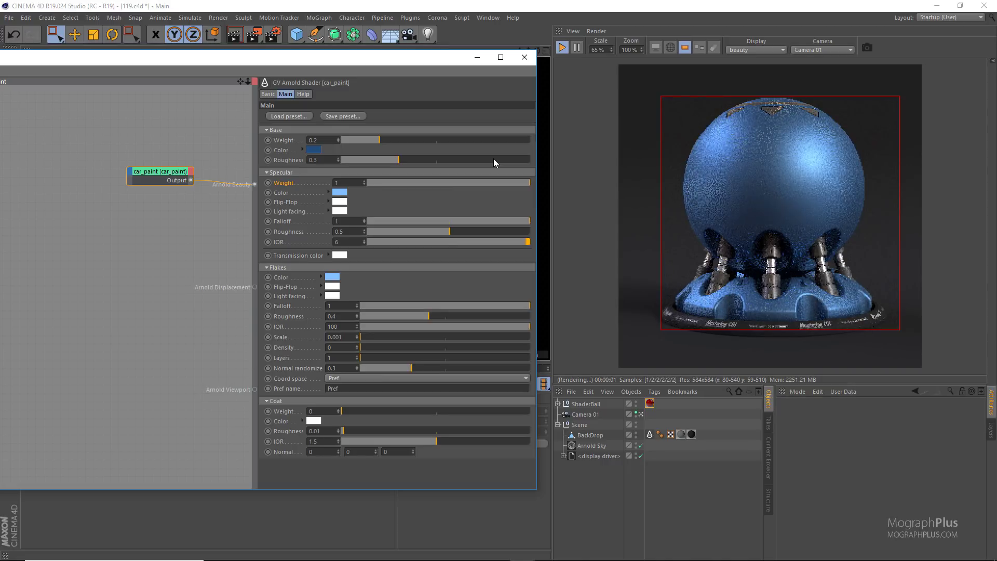
mouse_move(777, 332)
left_click_drag(781, 329, 781, 337)
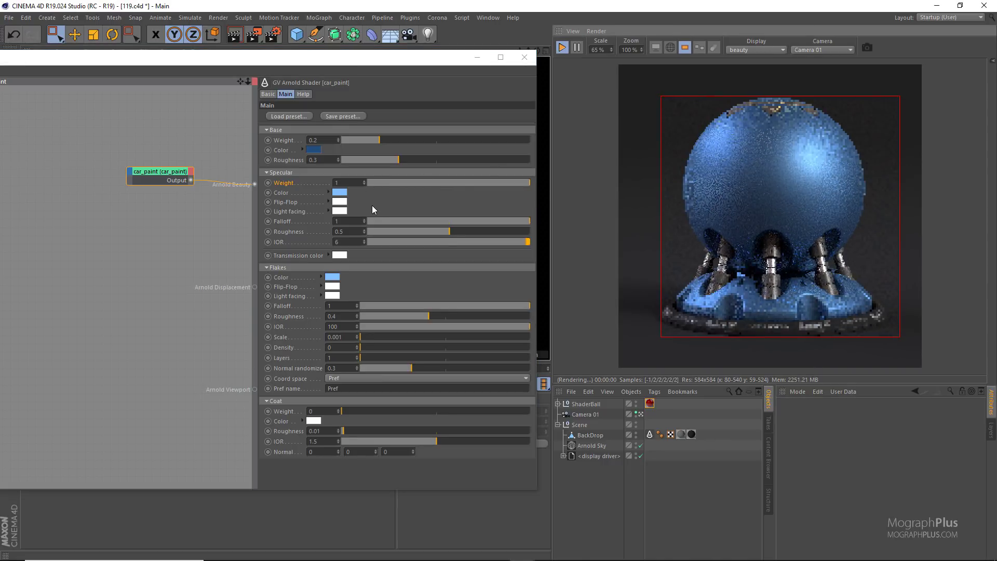
Step: Set the IOR of the car_paint shader's specular layer to 1.5
double_click(339, 231)
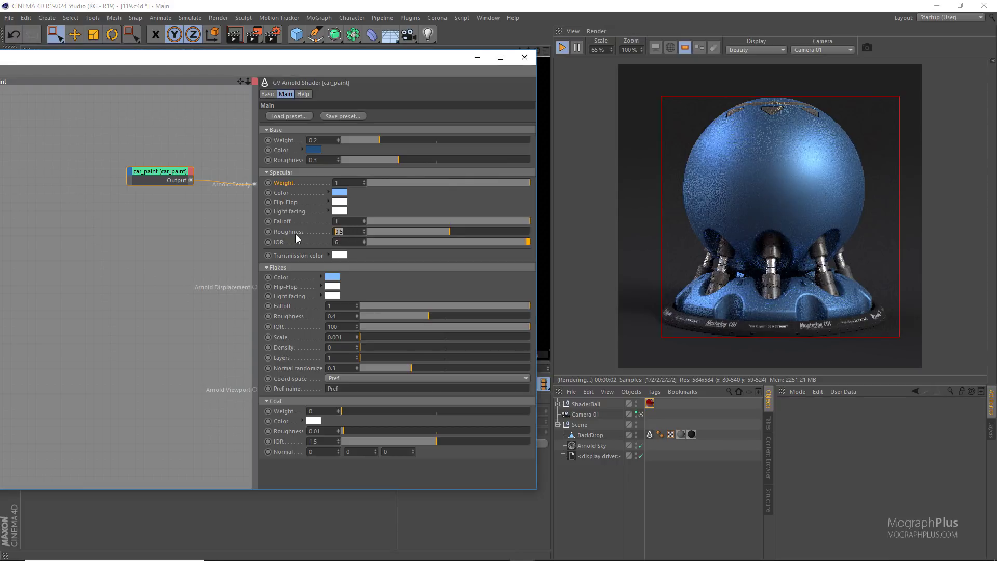
key("Tab")
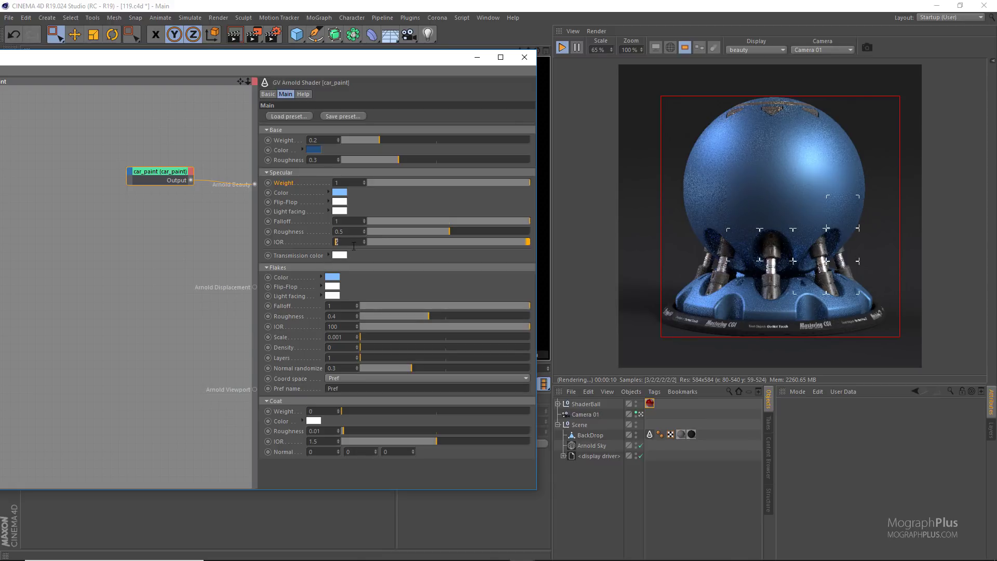
type("1.5")
key("Return")
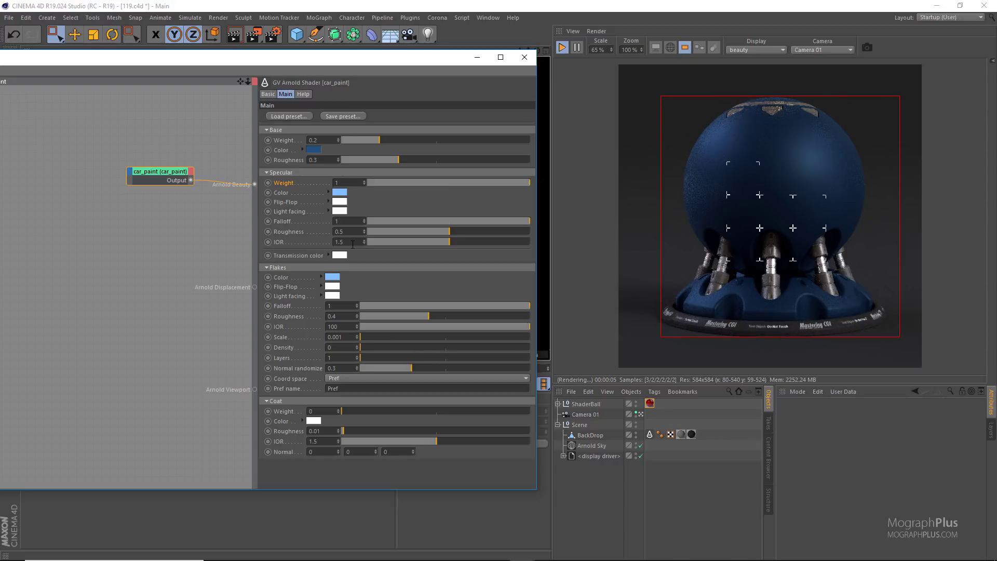
Step: Set the specular layer's IOR to 6 and the coat weight to 1 on the car_paint shader
double_click(353, 244)
type("6")
key("Return")
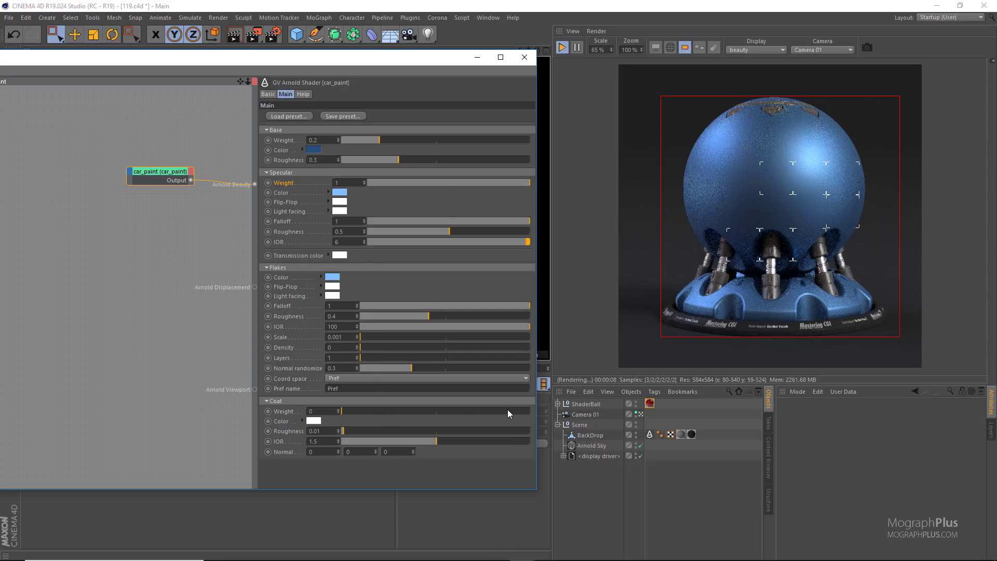
left_click(521, 411)
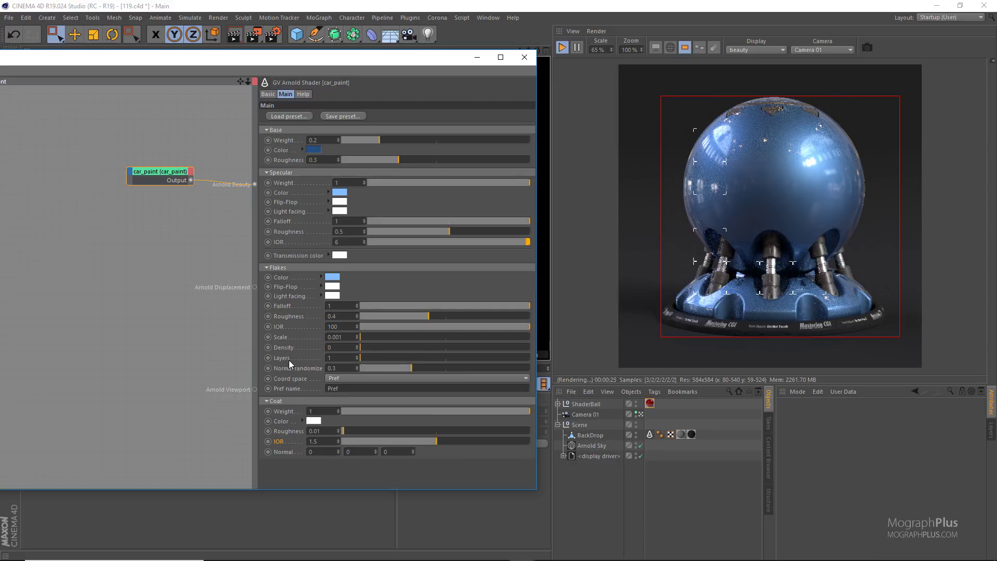
Step: Try a flakes density of 0.36 and 0.4, and set it back to 0
left_click_drag(368, 348, 421, 346)
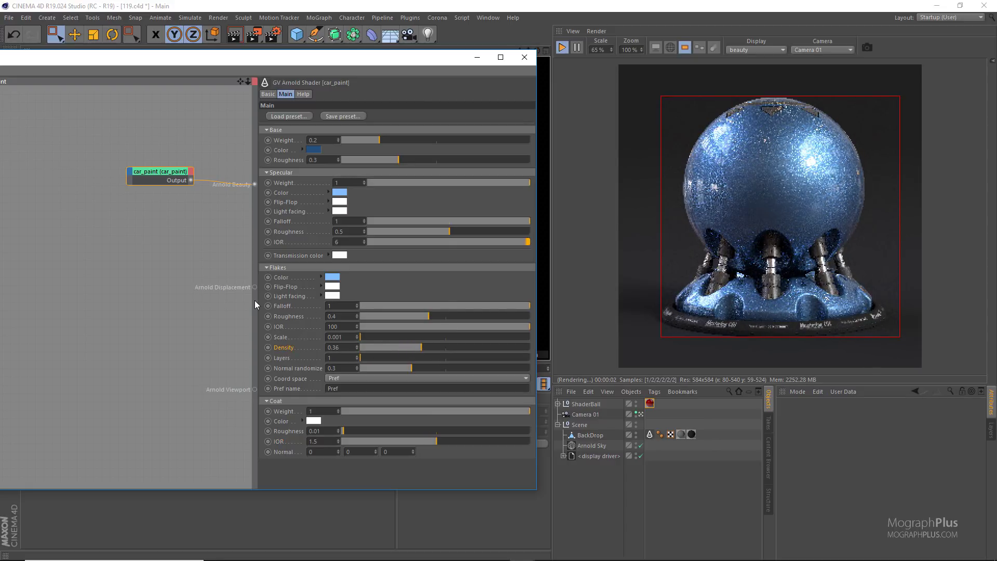
left_click(425, 346)
left_click(429, 347)
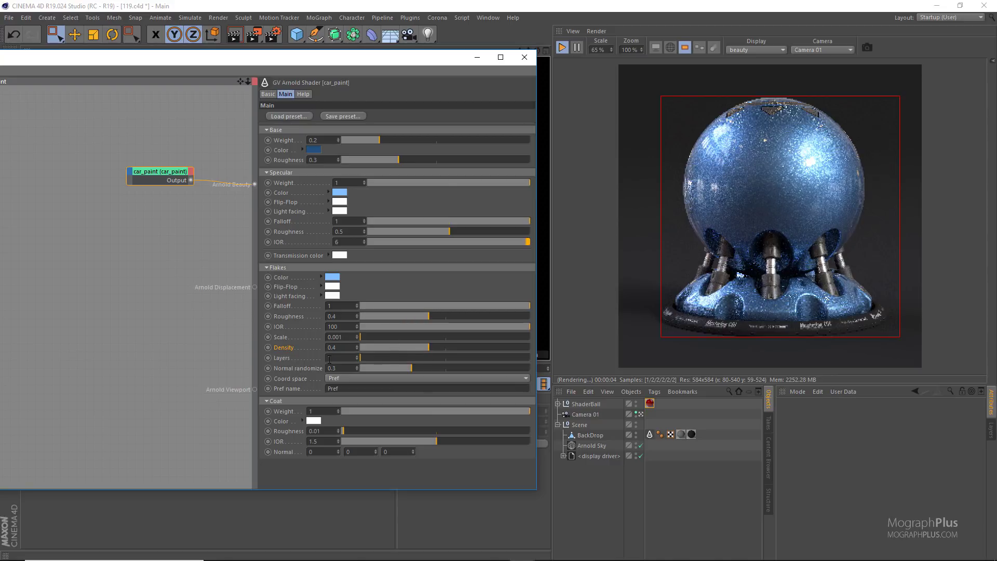
left_click_drag(397, 347, 342, 349)
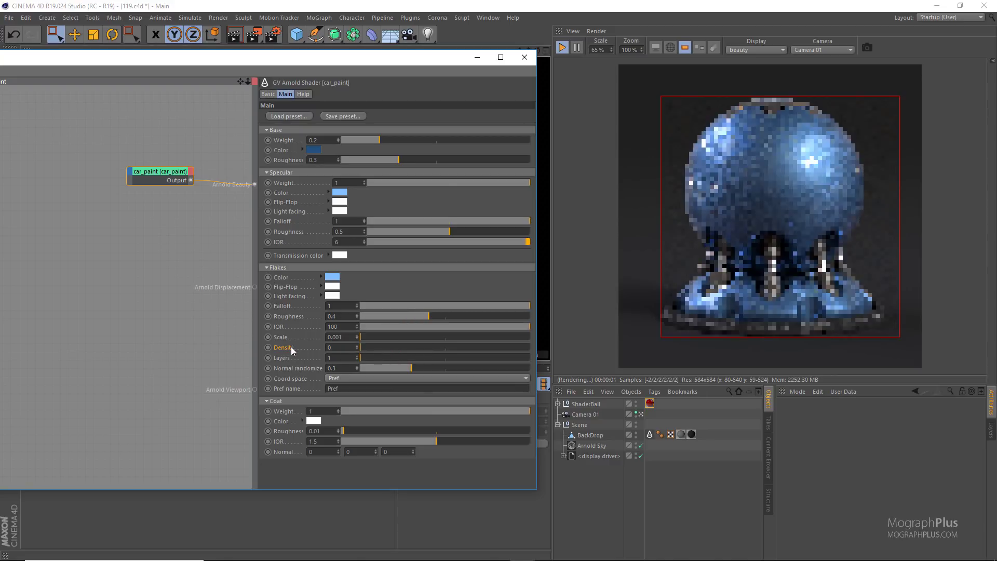
Step: Collapse the Coat settings and add a ramp_rgb node beside the car_paint node in the shader network
left_click(279, 400)
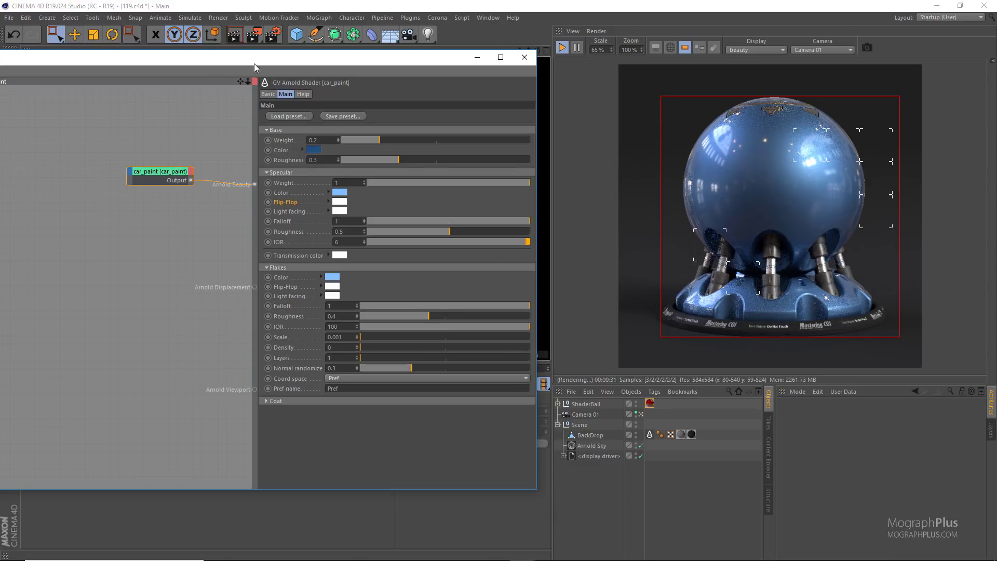
left_click_drag(272, 60, 342, 67)
left_click(79, 180)
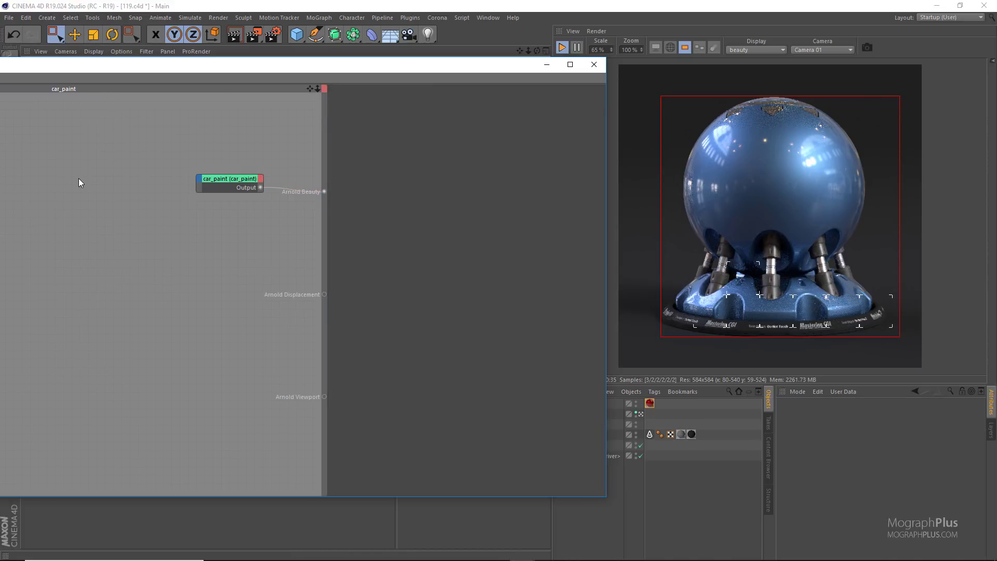
type("c")
type("ramp")
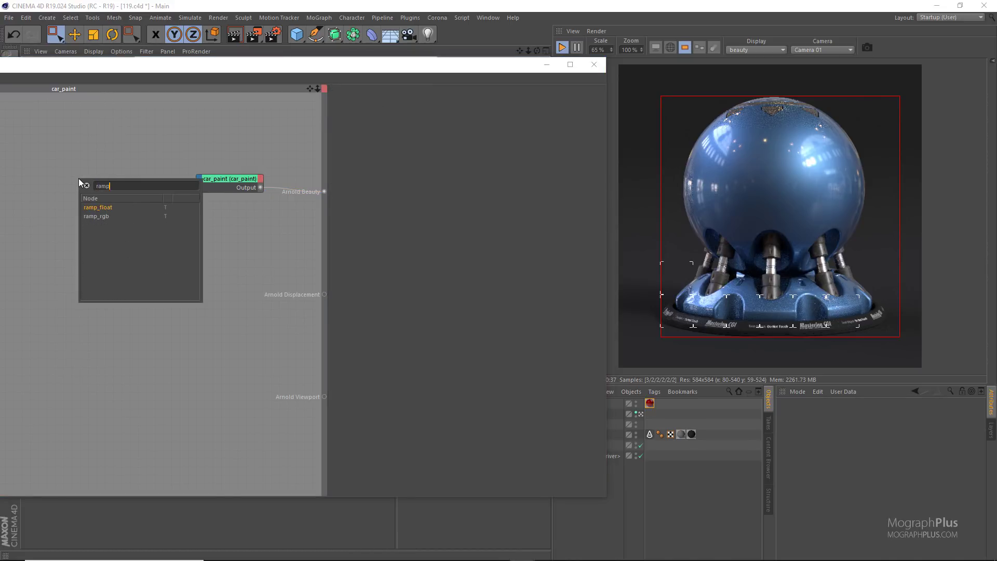
key("Down")
key("Return")
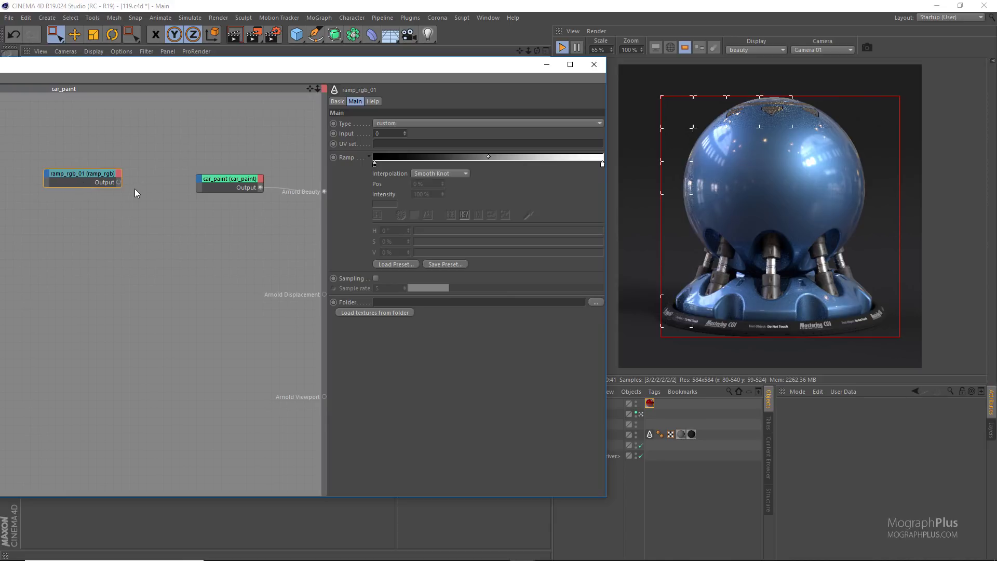
Step: Connect the ramp_rgb output to car_paint's specular Flip-Flop input and set the ramp type to u
left_click_drag(188, 183, 203, 184)
mouse_move(253, 196)
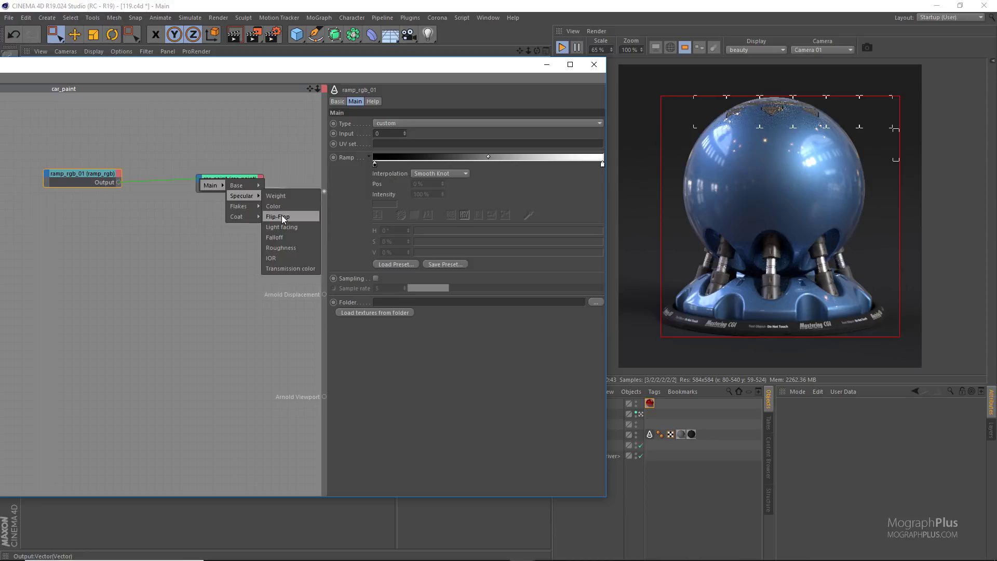
left_click(281, 216)
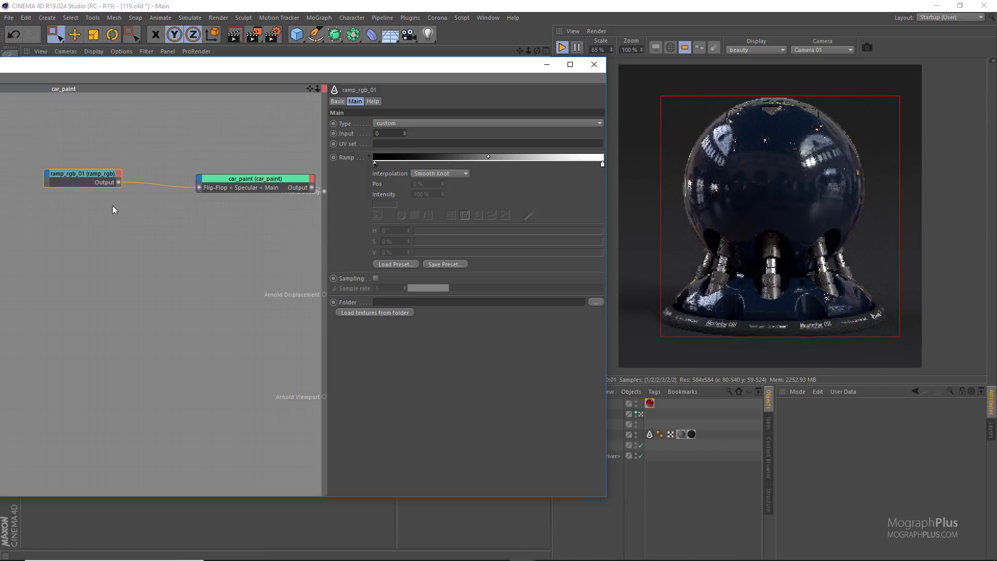
left_click(397, 126)
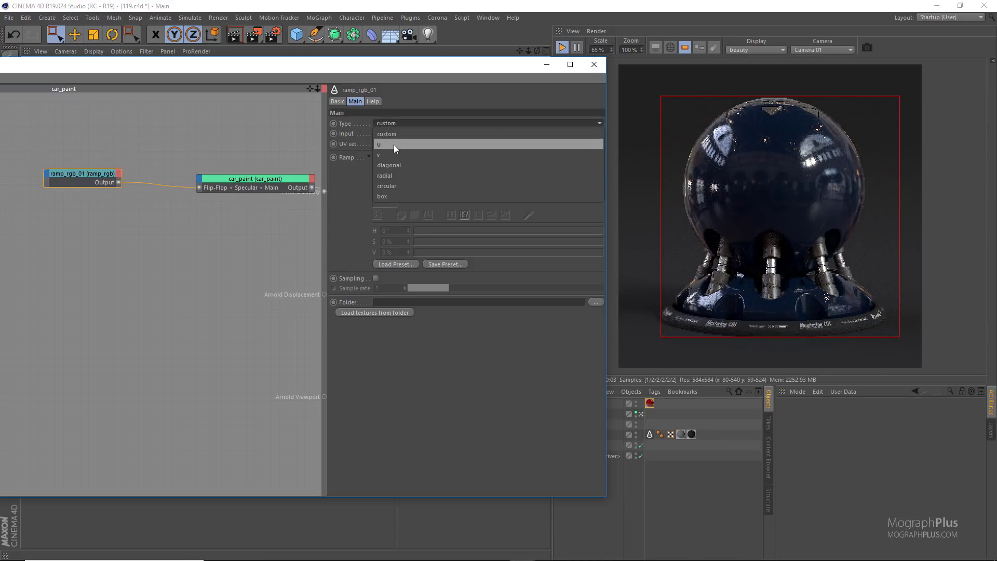
left_click(393, 144)
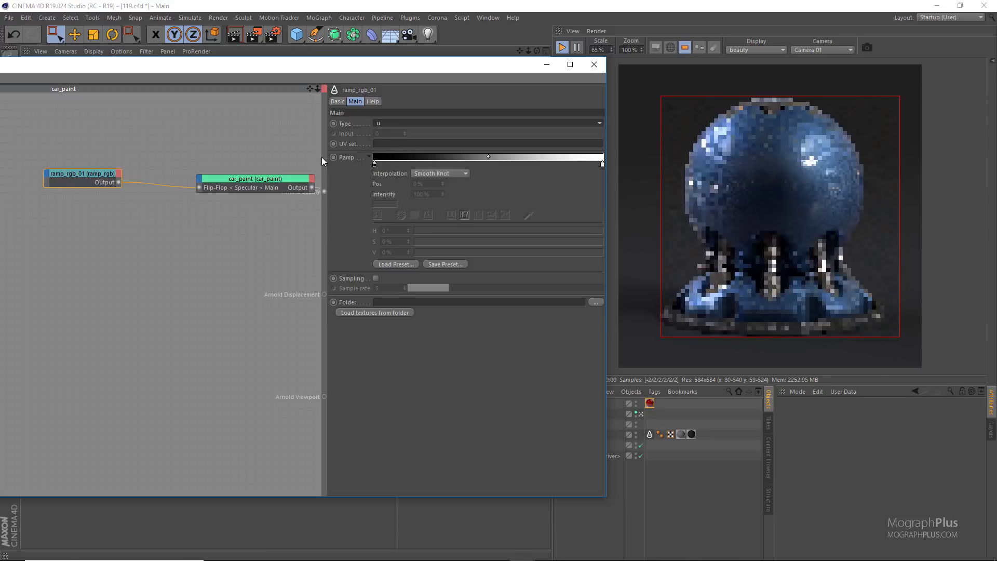
Step: Set the ramp's start knot to pure red with hue 360°, saturation 100% and value 100%
left_click(375, 164)
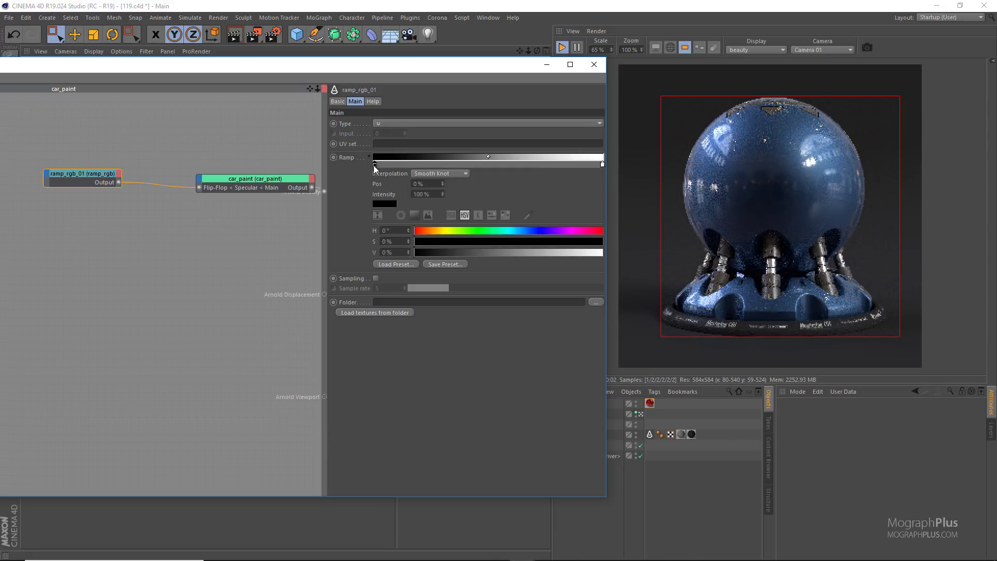
left_click(505, 215)
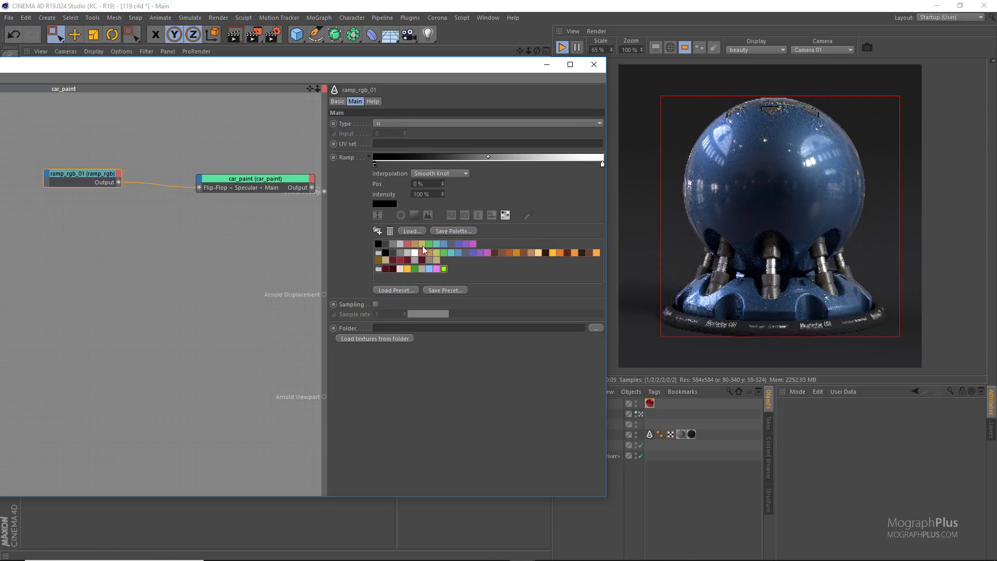
left_click(381, 203)
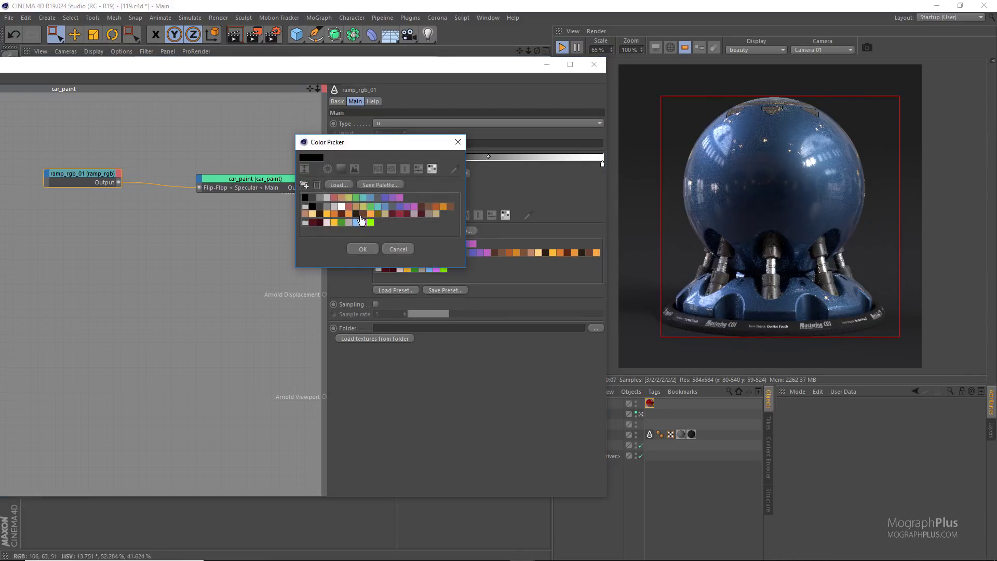
left_click(391, 169)
left_click_drag(455, 184, 466, 207)
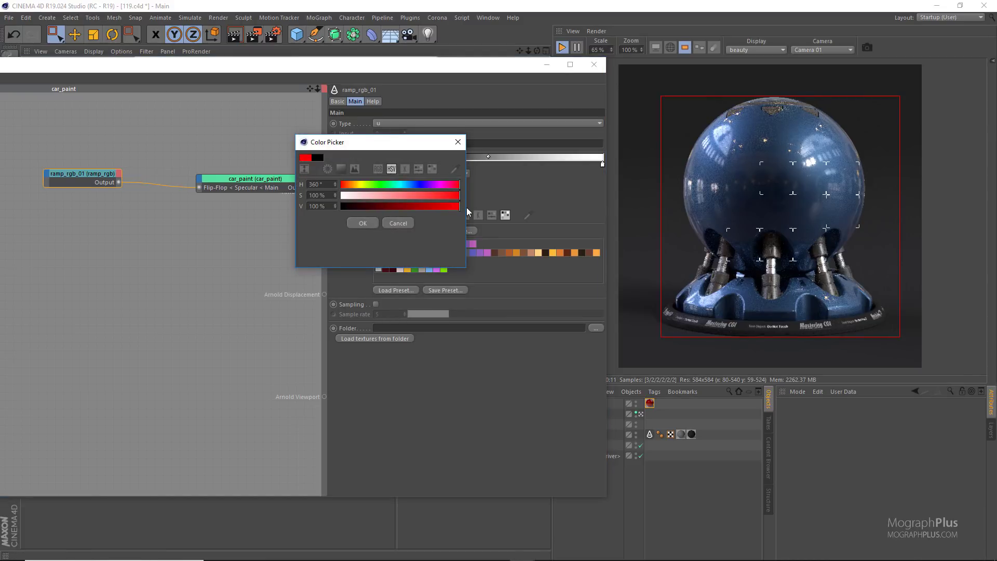
left_click(365, 223)
Step: Set the ramp's end knot to yellow with hue 56°, saturation 100% and value 100%
double_click(602, 164)
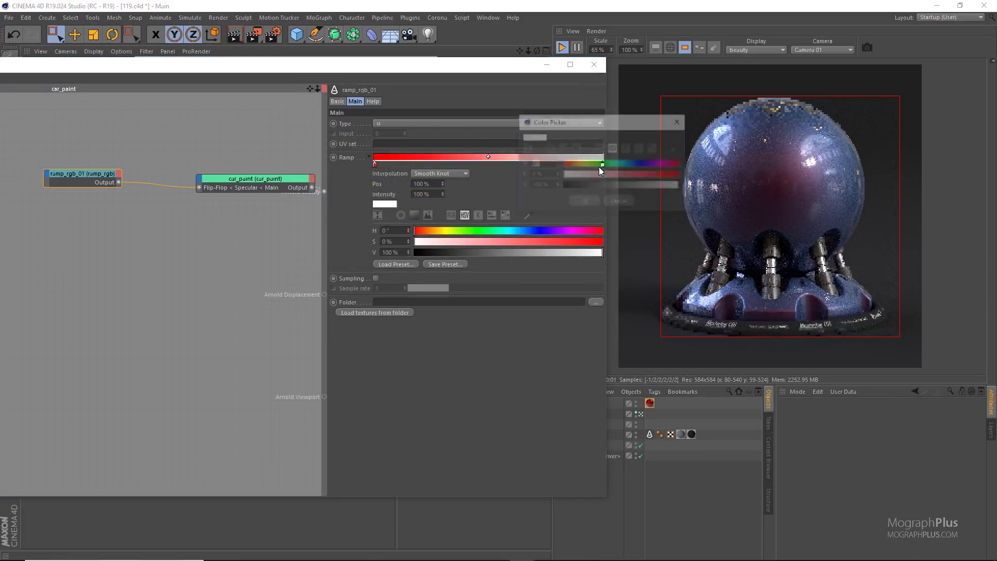
left_click(584, 164)
left_click_drag(654, 174, 681, 175)
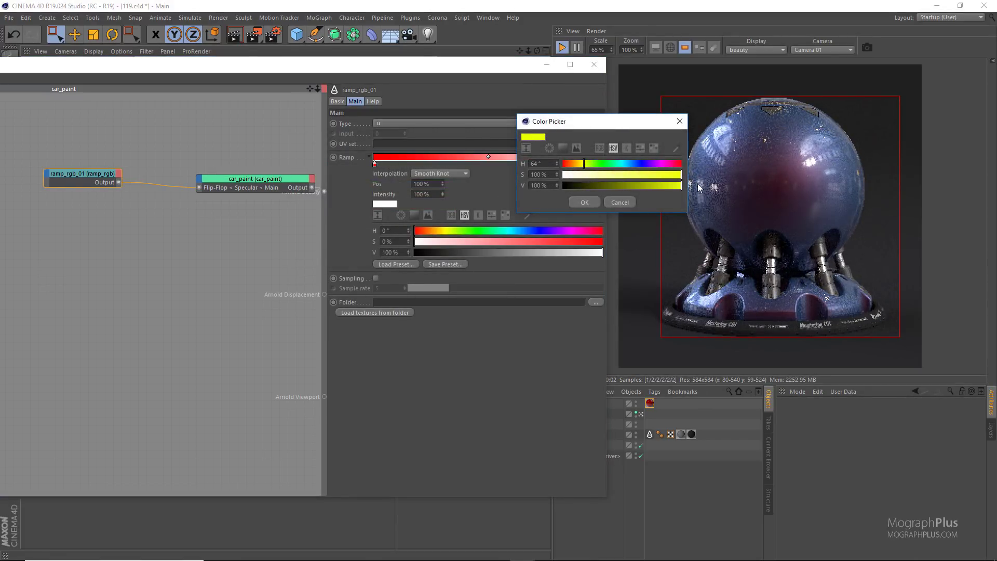
left_click(580, 164)
left_click_drag(579, 164, 581, 166)
left_click(583, 202)
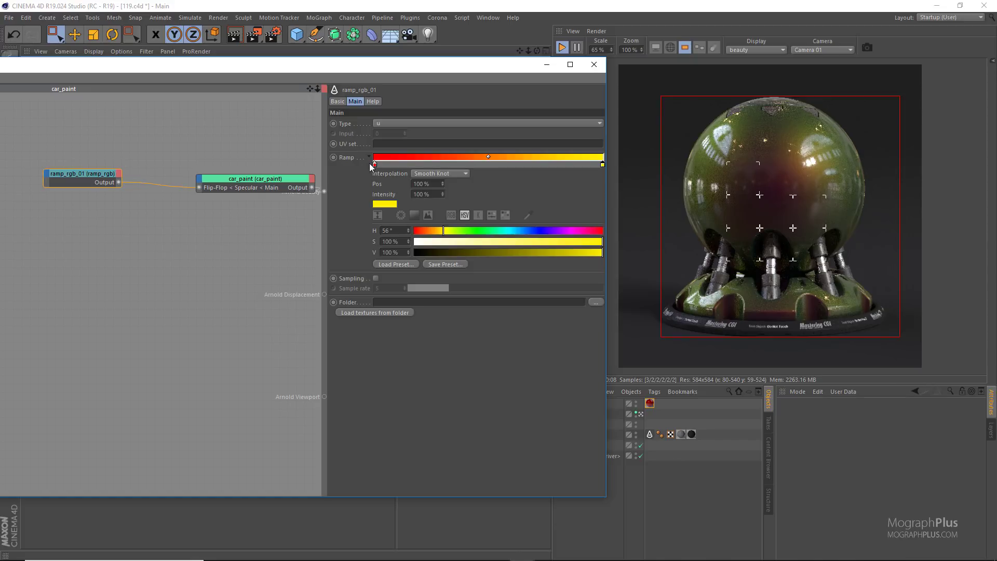
Step: Move the yellow knot inward to about 70% and the red knot to about 35% along the ramp
left_click_drag(374, 166, 315, 168)
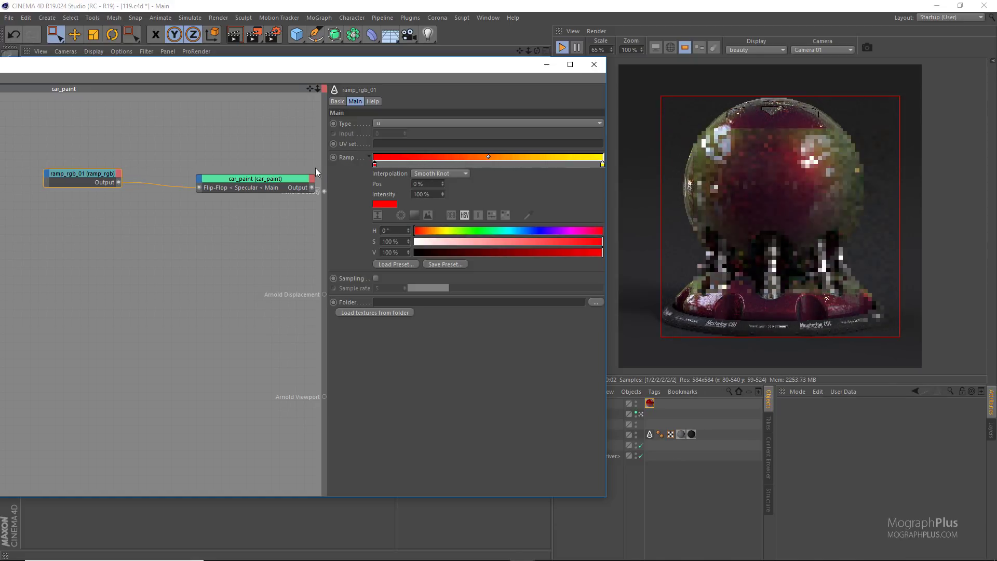
left_click(603, 166)
left_click_drag(575, 165, 533, 164)
left_click_drag(375, 165, 456, 166)
Step: Add a knot at about 53% between the red and yellow knots and color it blue with hue 246°
left_click(495, 165)
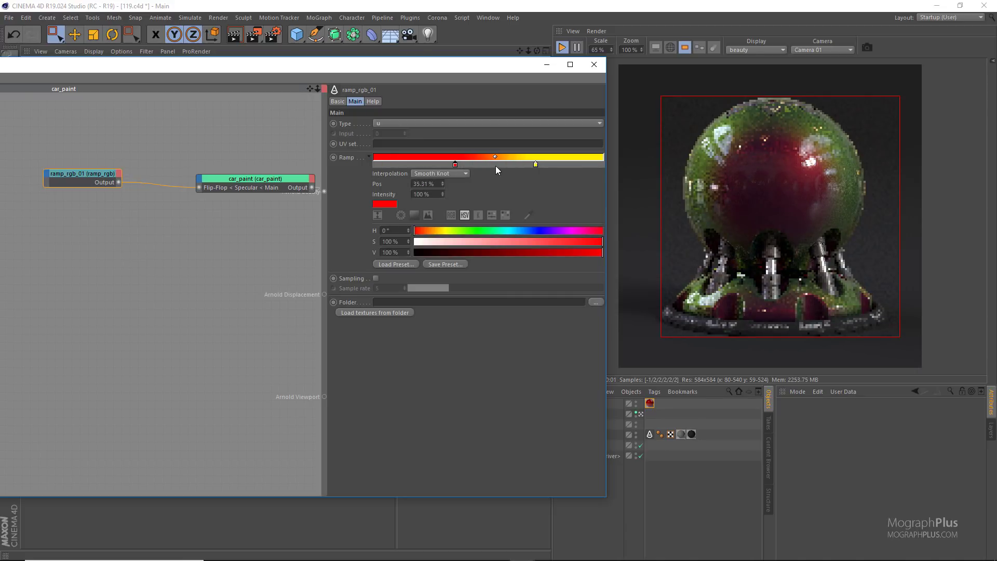
double_click(495, 167)
left_click_drag(497, 166, 537, 164)
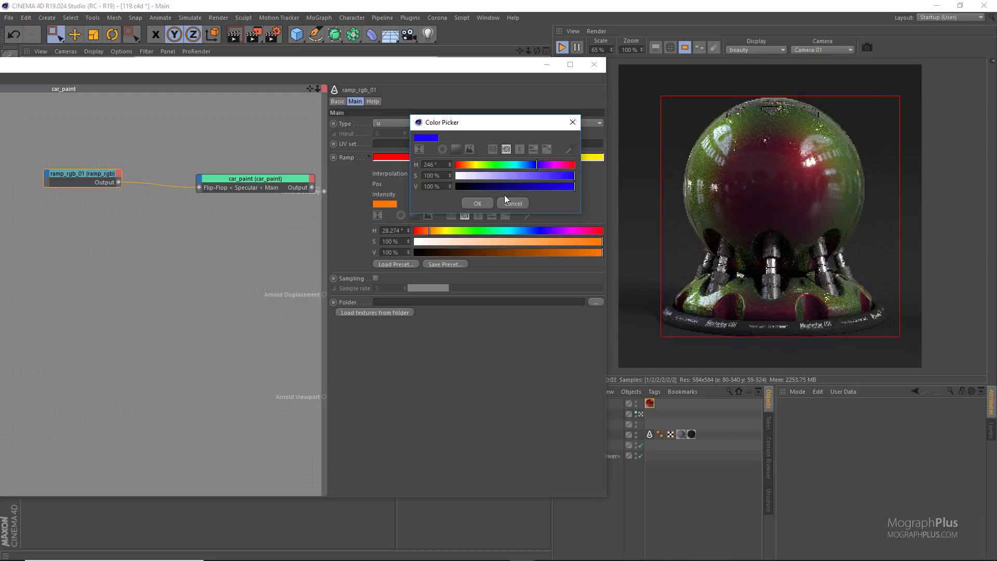
left_click(490, 203)
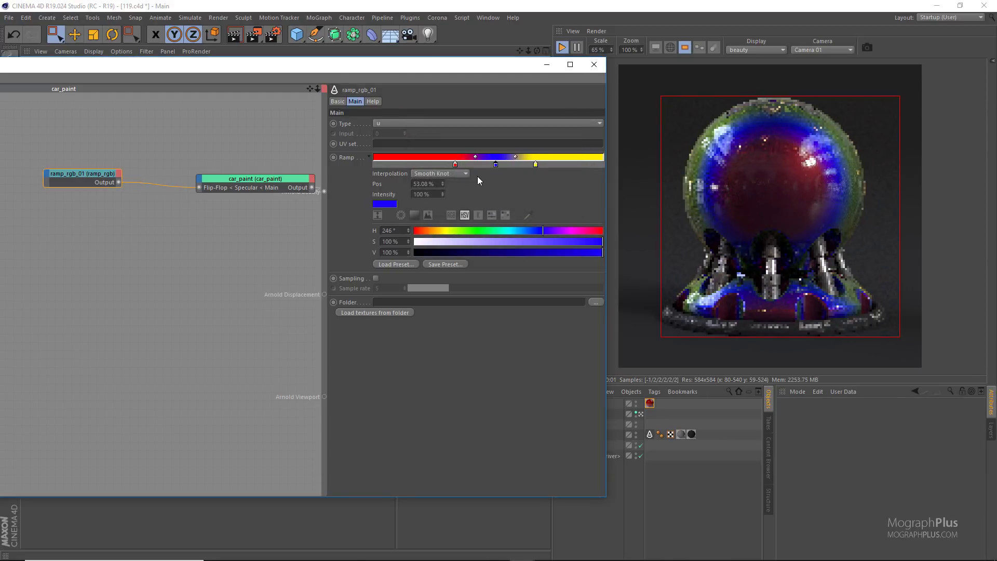
Step: Remove the blue knot and return the red knot to 0% and the yellow knot to 100%
left_click_drag(496, 164, 344, 164)
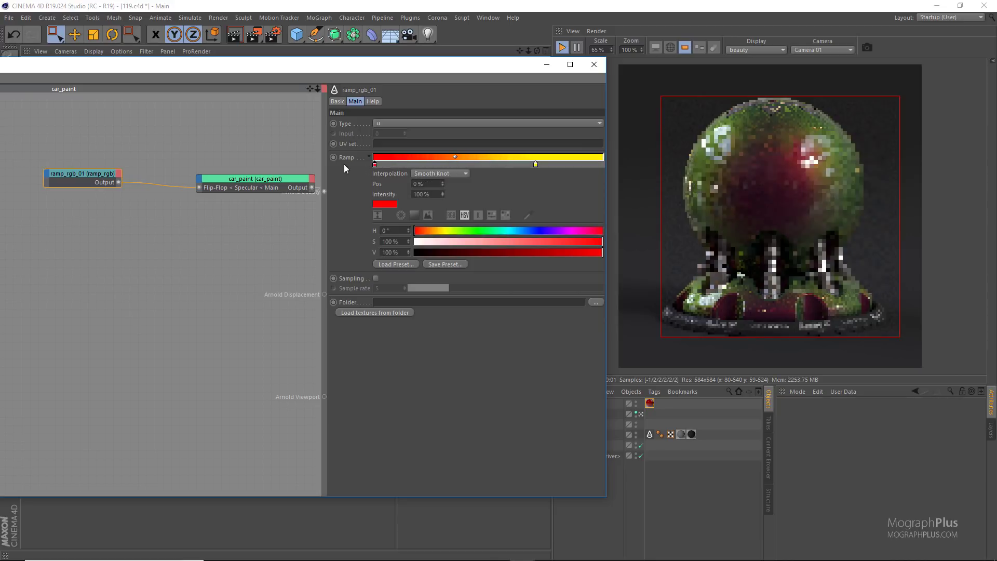
left_click_drag(535, 164, 603, 164)
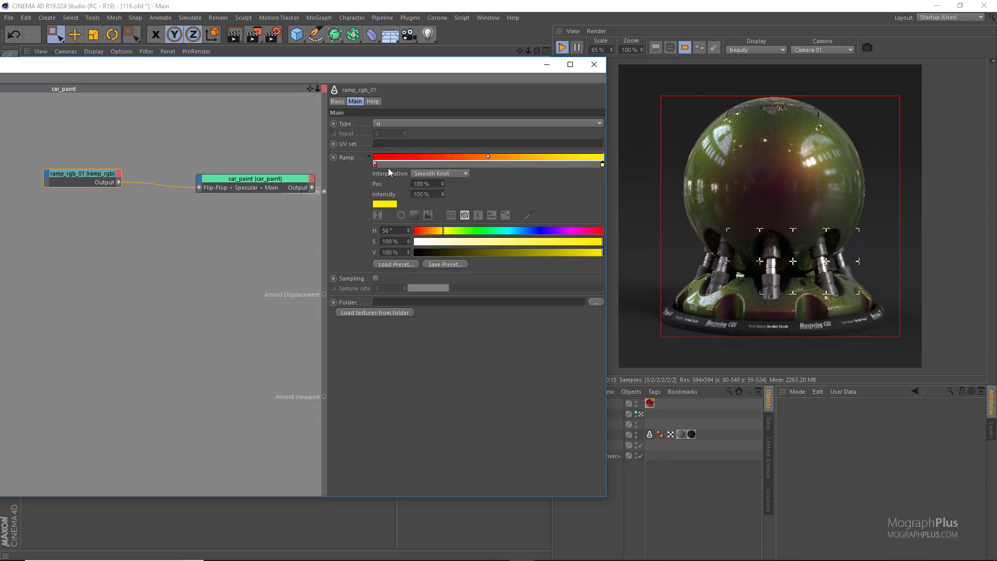
Step: Recolor the ramp's start knot light blue and its end knot pink using the saved color swatches
left_click(375, 166)
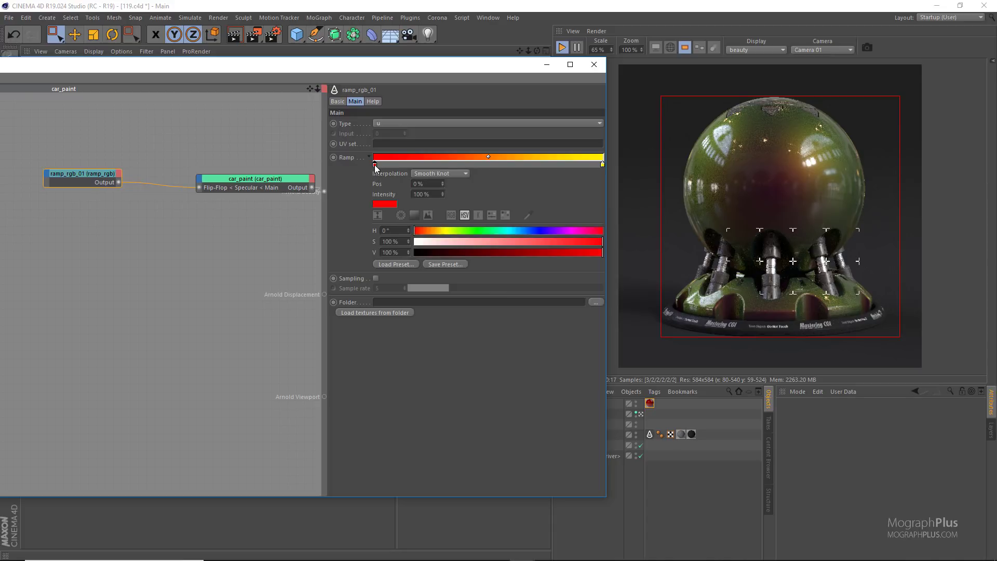
left_click(504, 215)
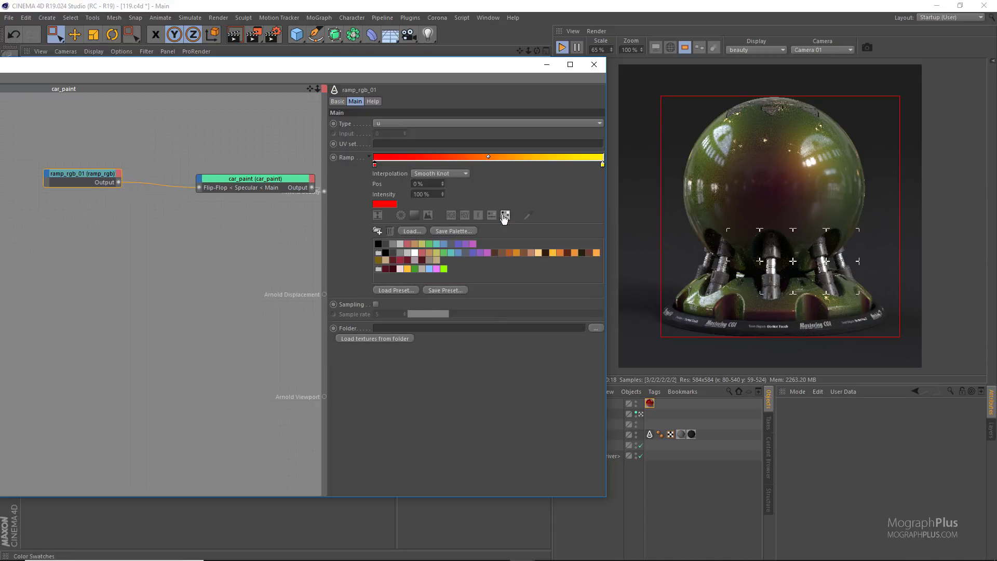
left_click(429, 268)
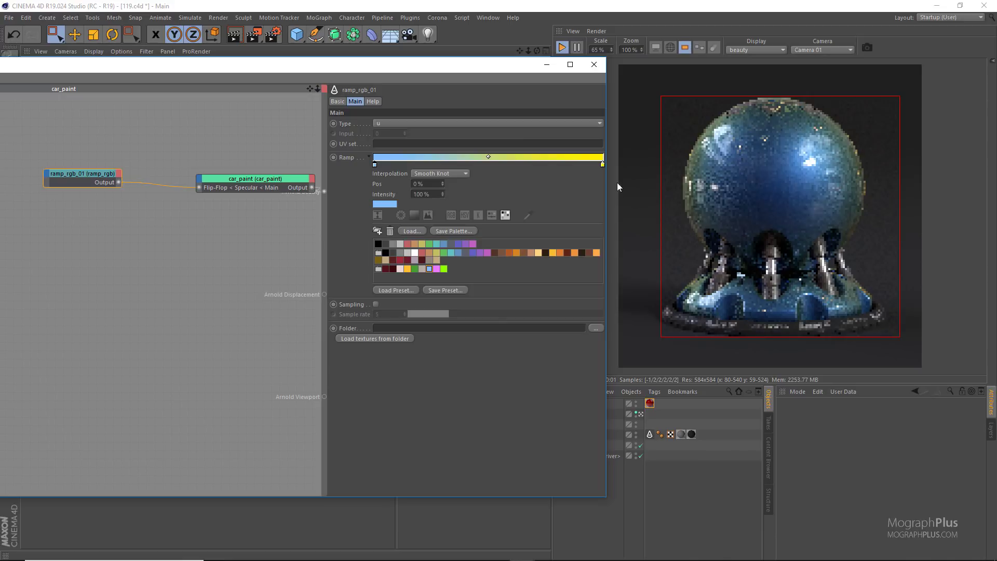
left_click_drag(602, 164, 601, 165)
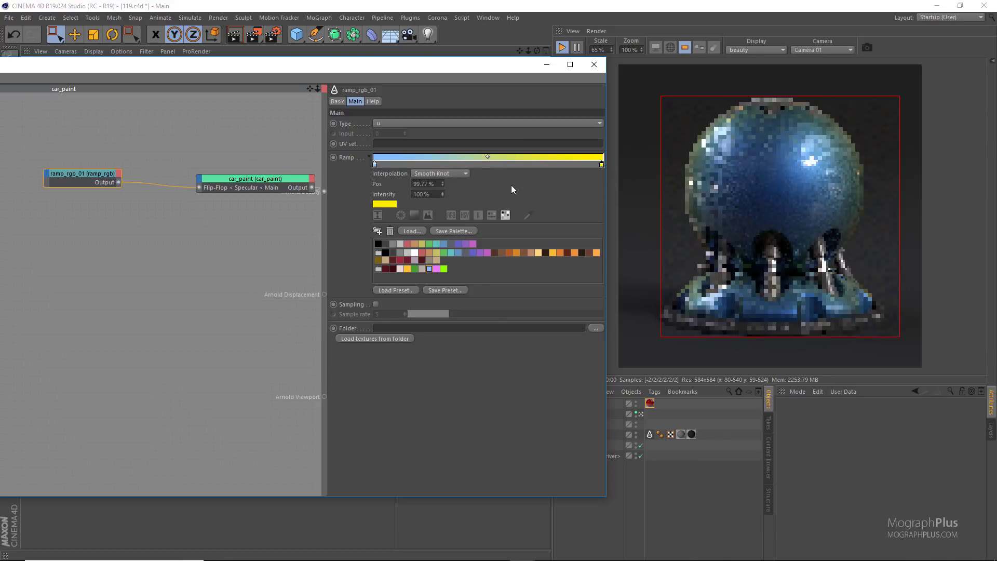
left_click(437, 268)
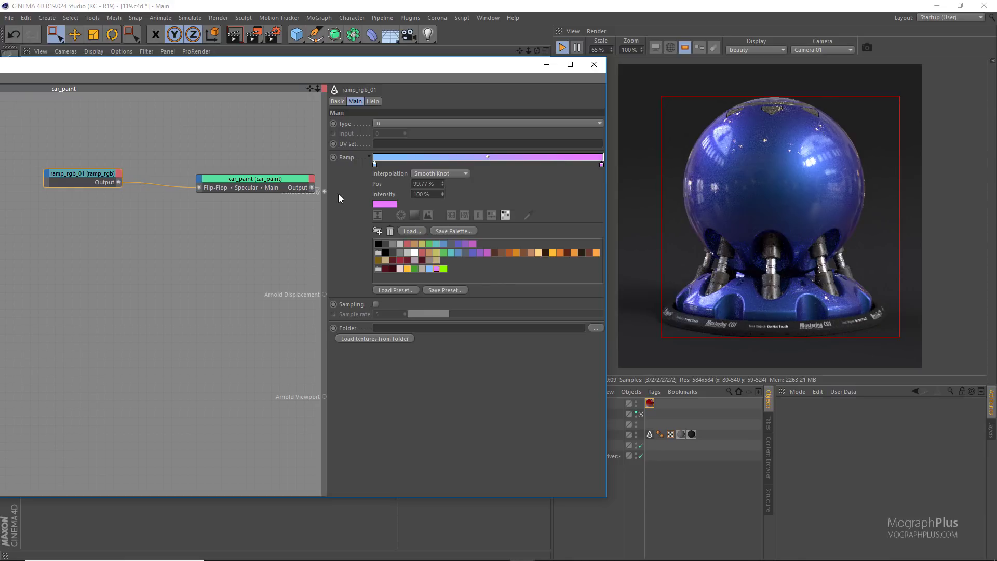
Step: Reposition the car_paint node and set its specular Light facing color to the bright green swatch
left_click_drag(279, 152, 246, 164)
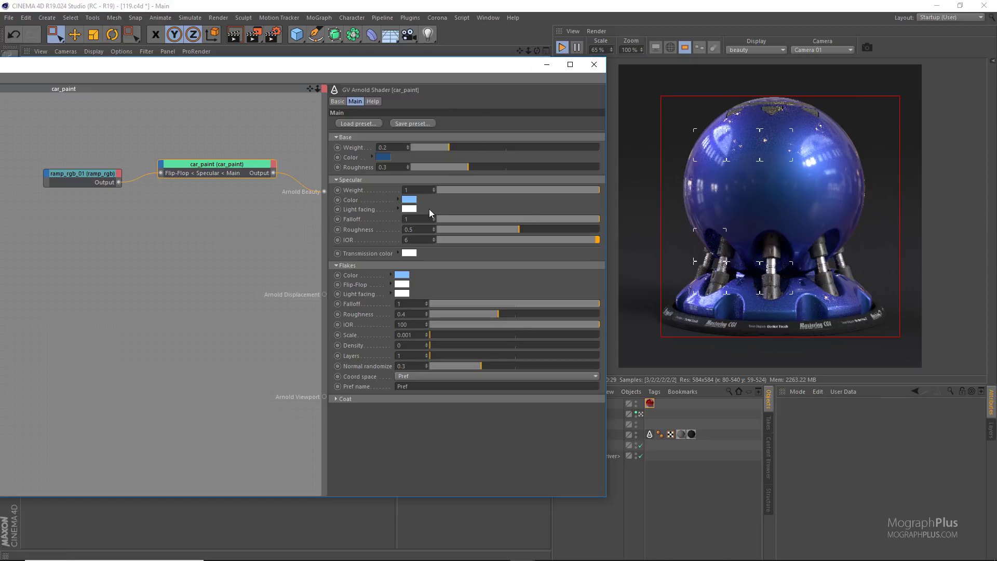
left_click(412, 210)
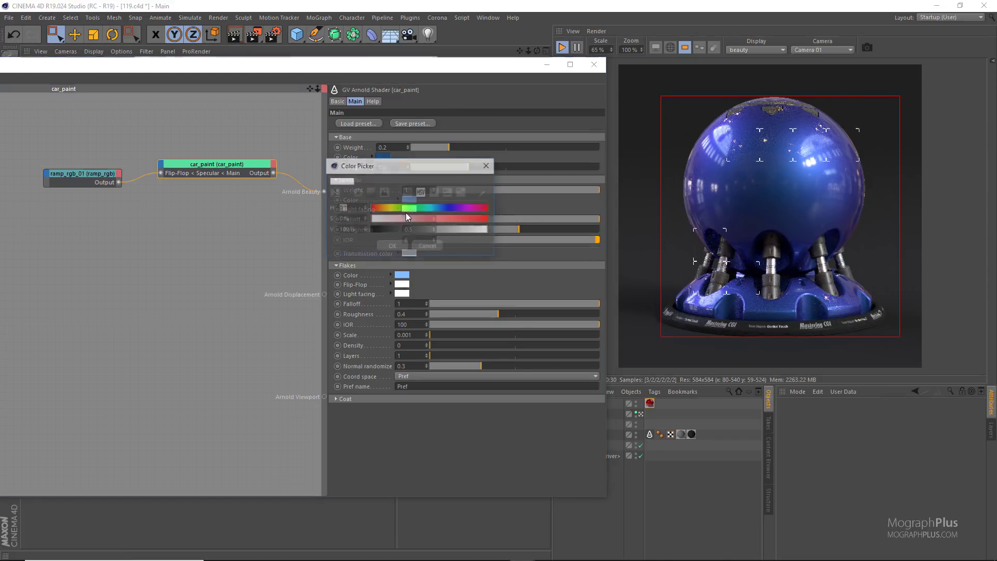
left_click(461, 193)
left_click(400, 246)
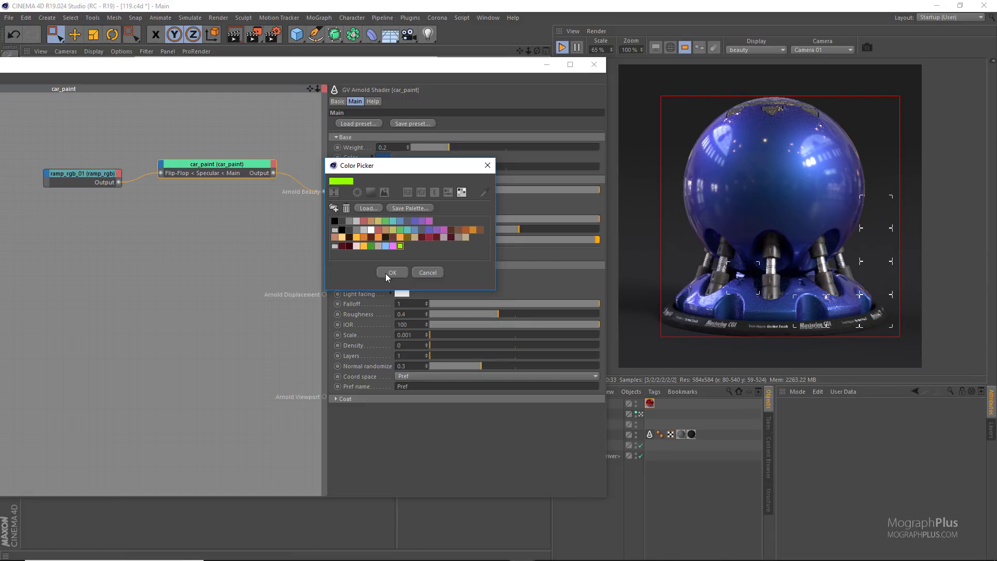
left_click(385, 273)
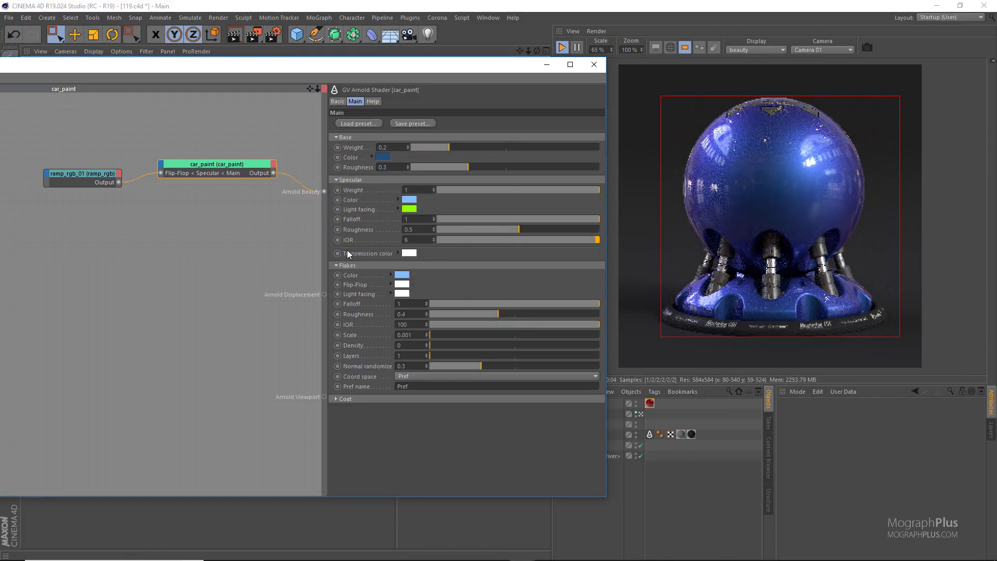
Step: Set the car_paint specular falloff to 0.29 and close the shader network editor
left_click(356, 219)
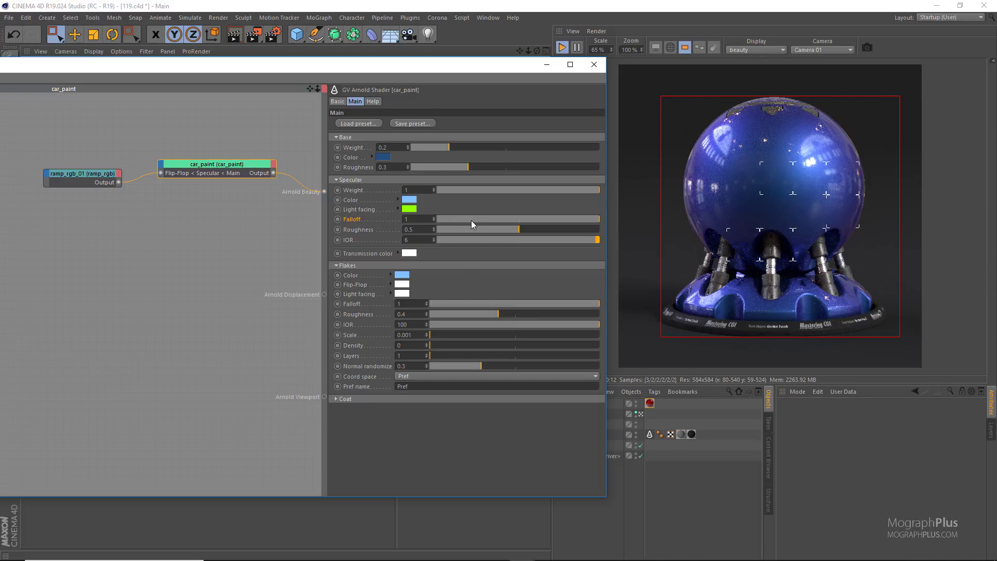
left_click_drag(473, 219, 485, 219)
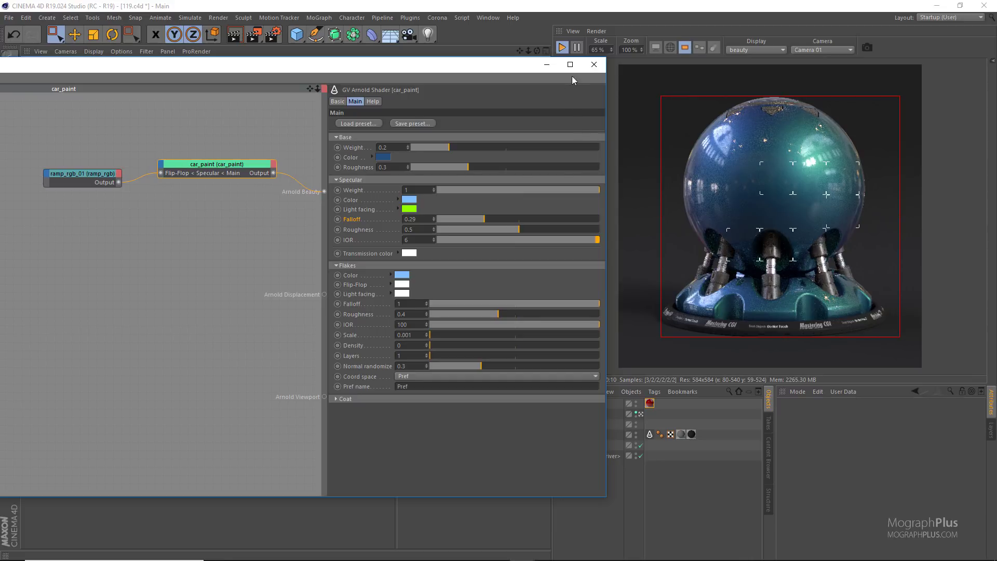
left_click(594, 64)
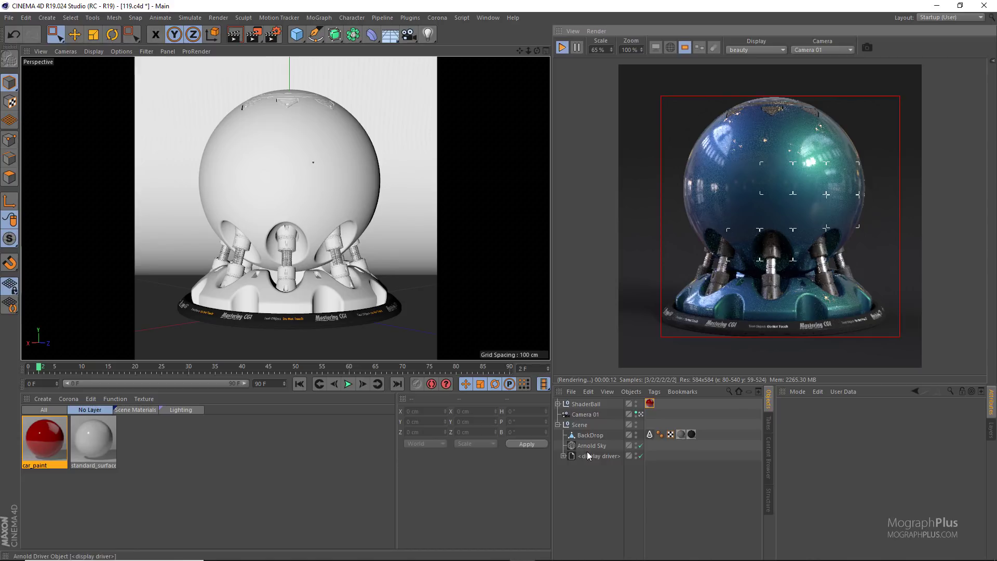
Step: Dim the Arnold Sky by setting its intensity to 0.1
left_click(591, 445)
left_click(865, 468)
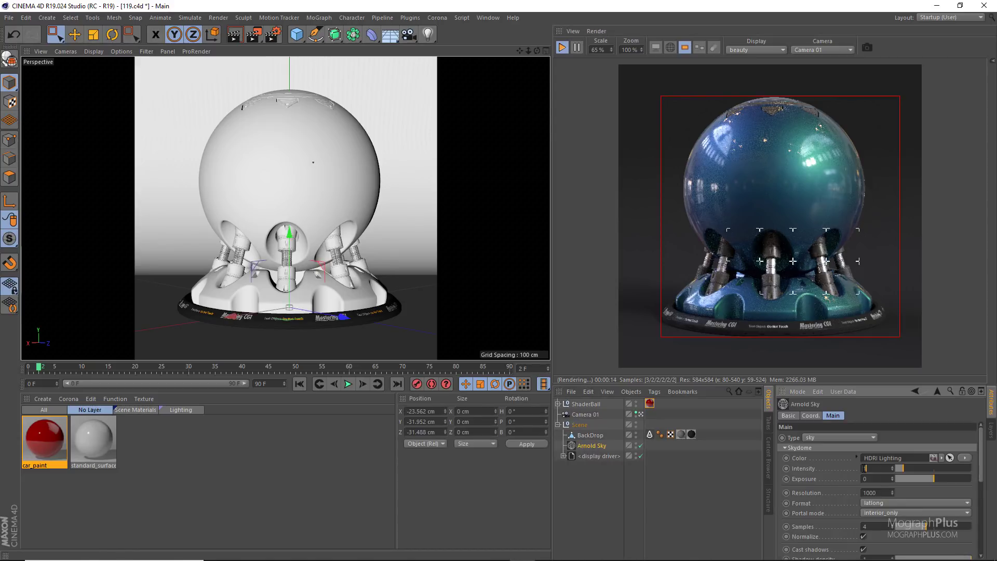
type("0.1")
key("Return")
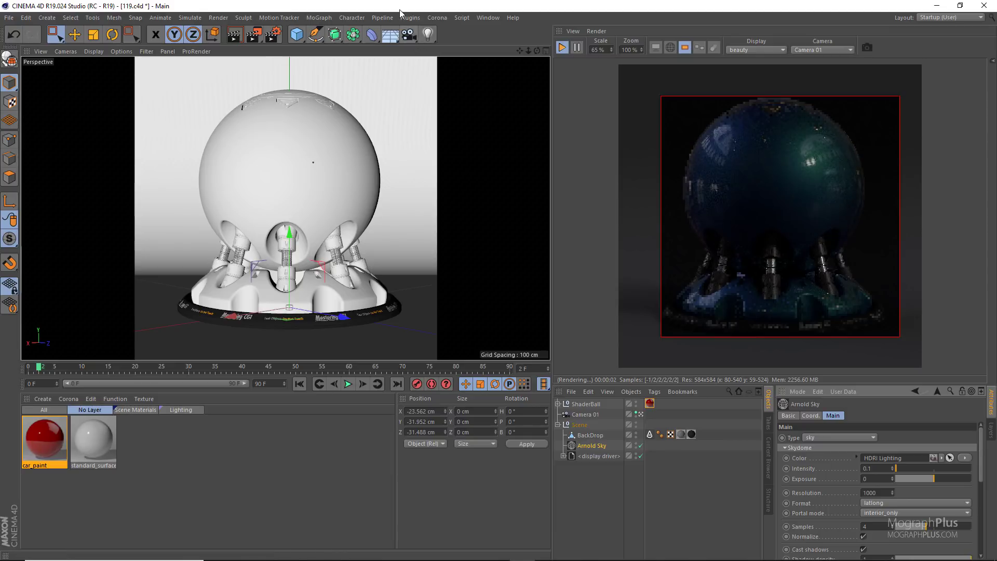
Step: Add an Arnold point light to the scene
left_click(409, 17)
mouse_move(426, 47)
mouse_move(520, 60)
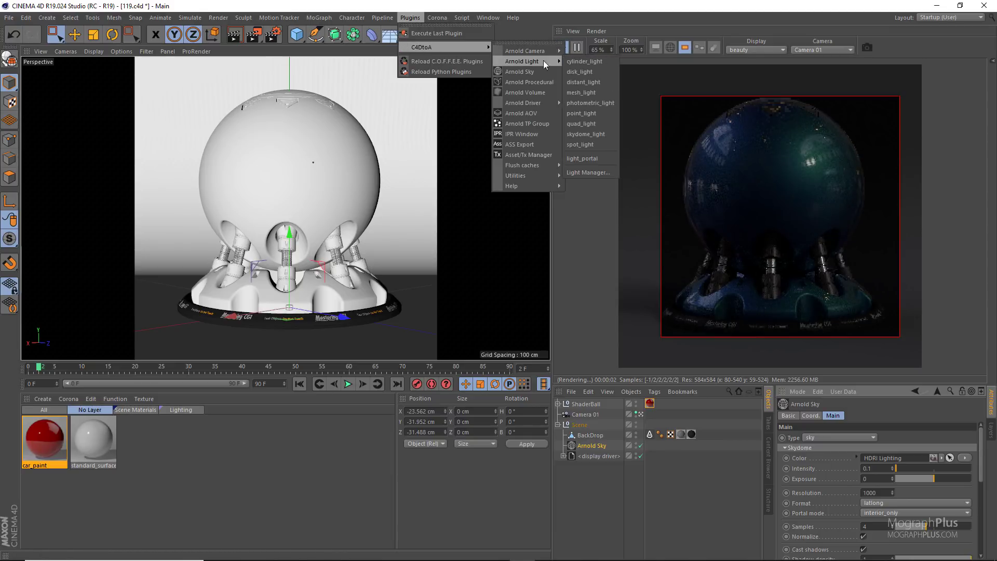
left_click(599, 114)
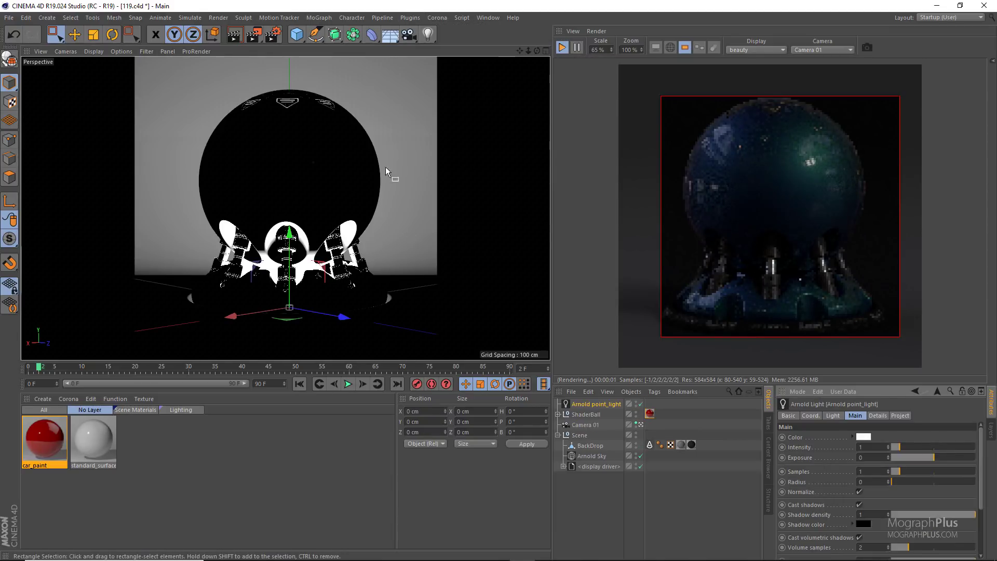
Step: Move the point light in front of the shader ball, to about X -11 cm, Y 46 cm and Z 51 cm
middle_click(461, 94)
middle_click(367, 134)
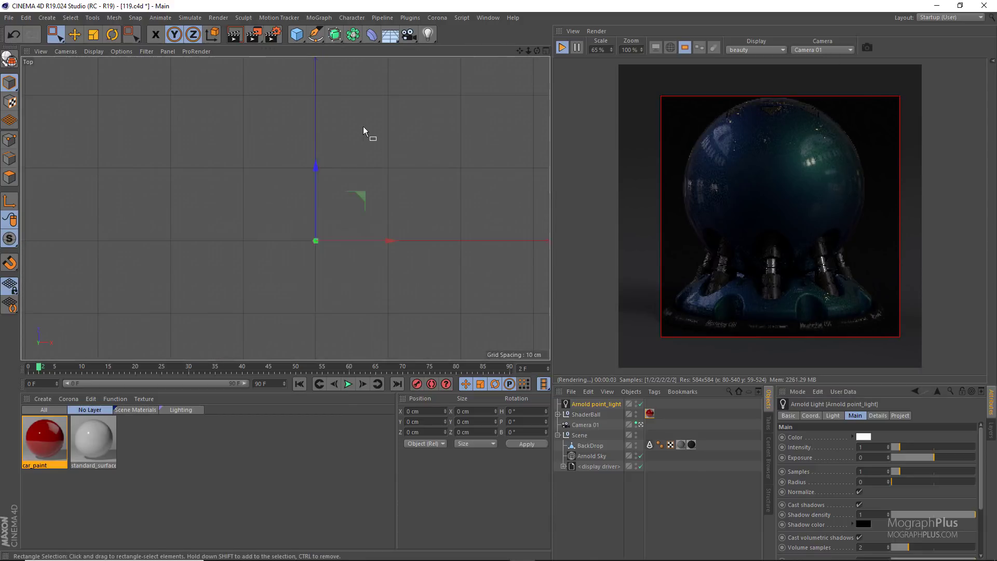
left_click_drag(362, 198, 353, 159)
middle_click(379, 229)
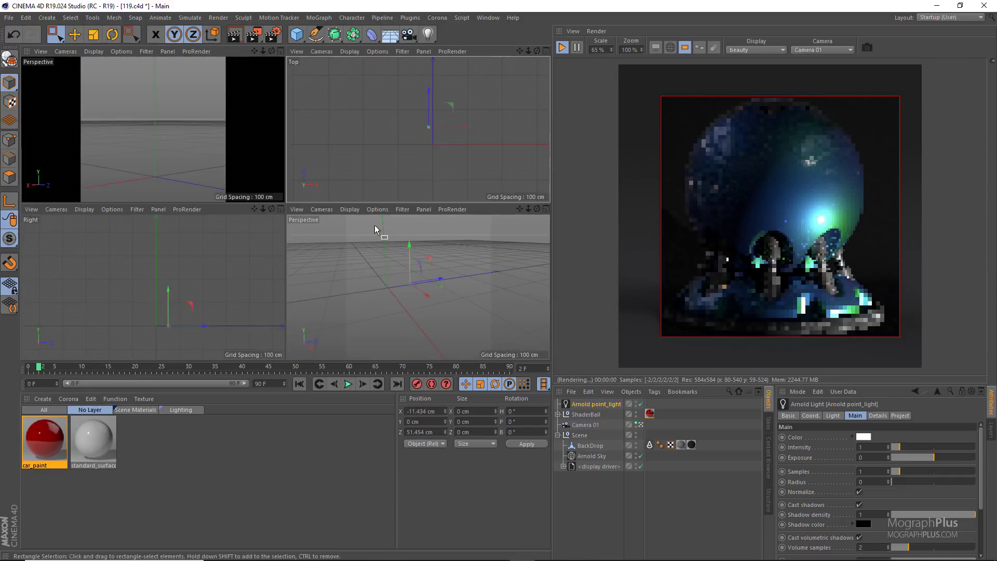
middle_click(280, 142)
left_click_drag(281, 142, 279, 89)
middle_click(279, 89)
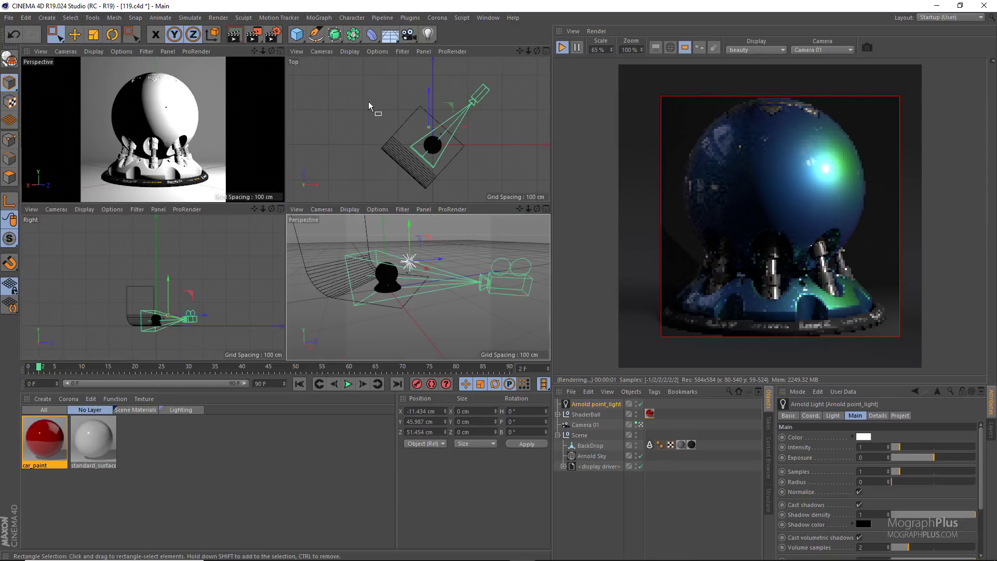
Step: Turn off the render region so the full frame renders, and set the point light's radius to 0.05
middle_click(358, 101)
left_click(685, 47)
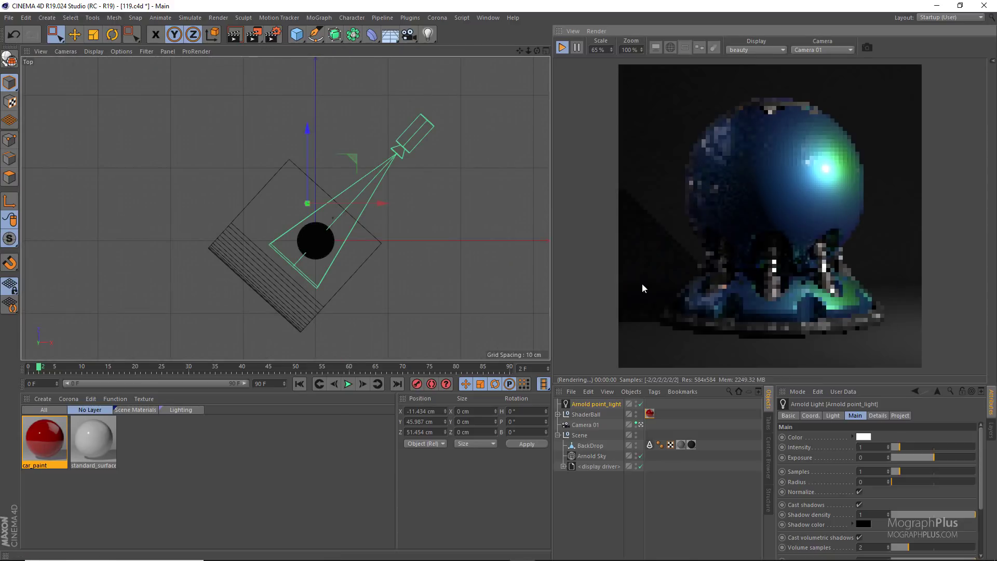
double_click(866, 481)
type(".05")
key("Return")
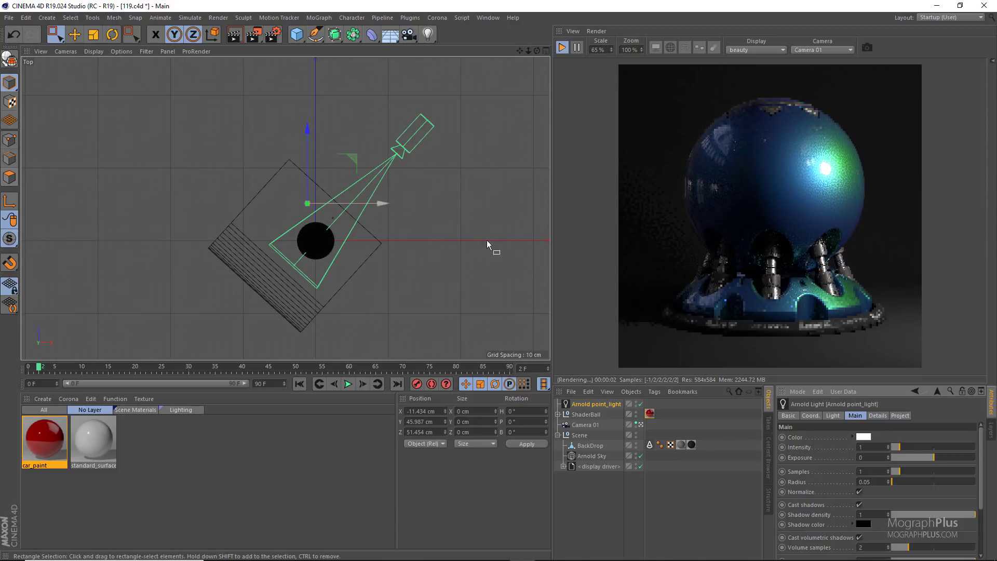
left_click(805, 50)
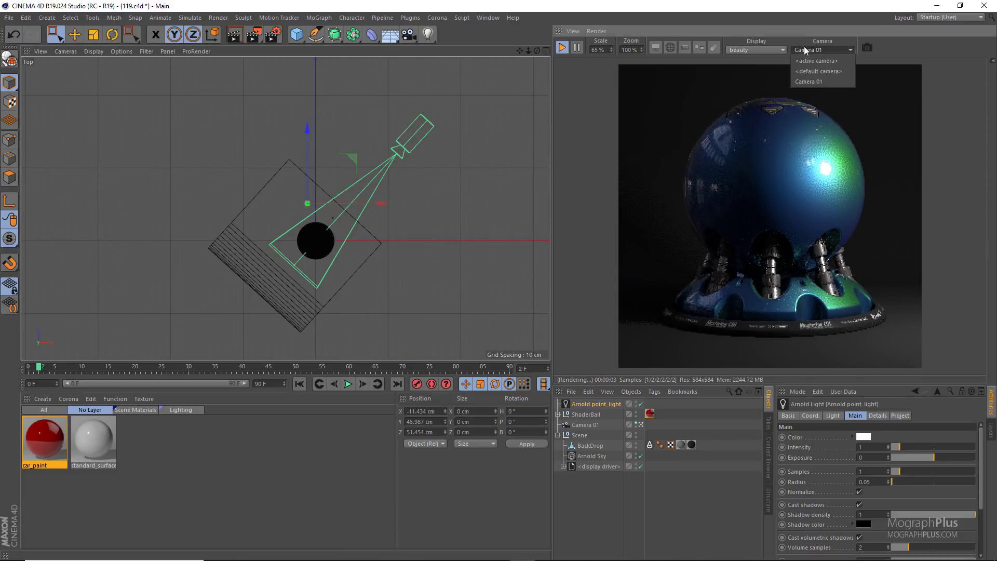
left_click(809, 82)
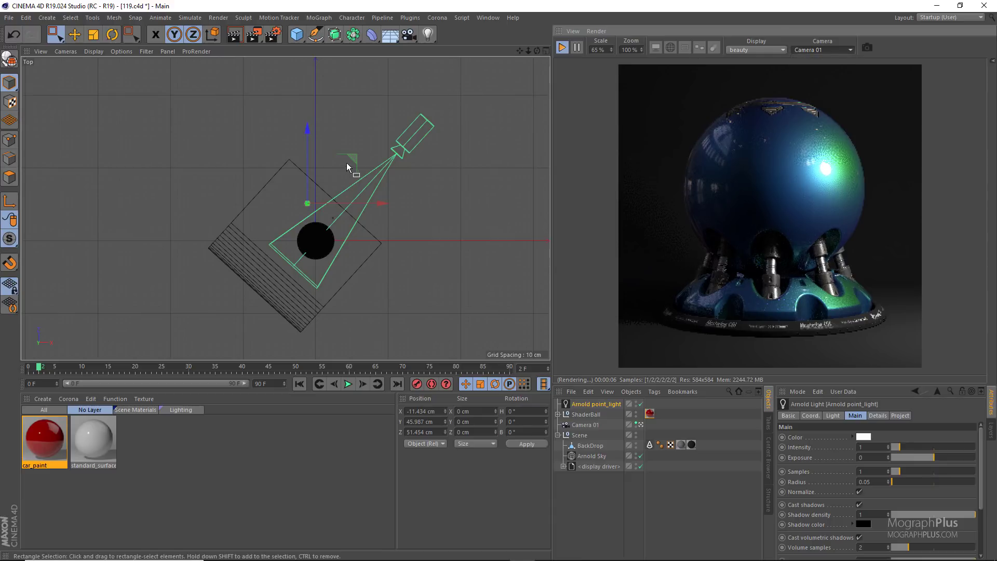
Step: Disable the Arnold Sky and move the point light around the ball in the top view, ending at about X 46 cm and Z 25 cm
left_click_drag(356, 161, 378, 172)
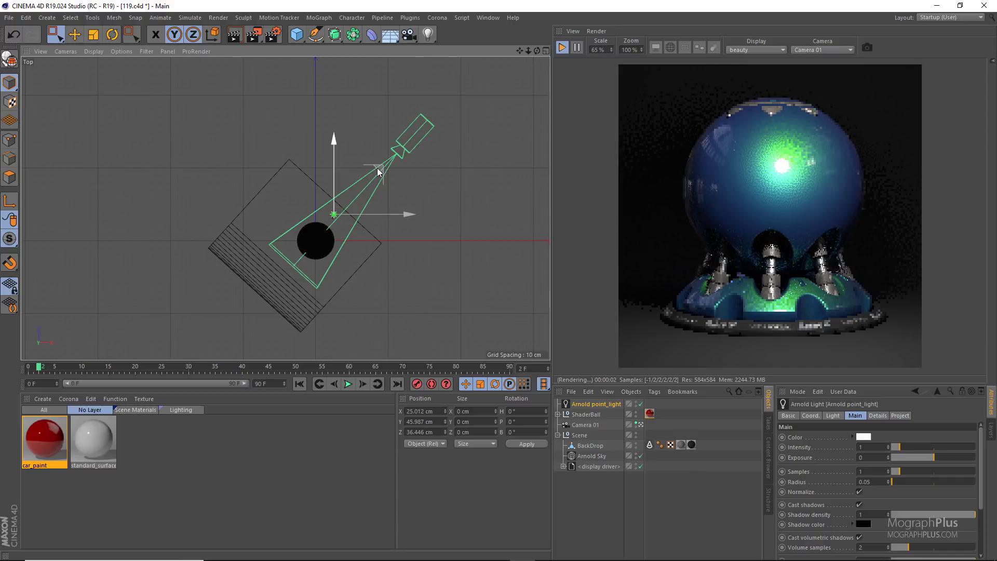
left_click_drag(379, 172, 405, 213)
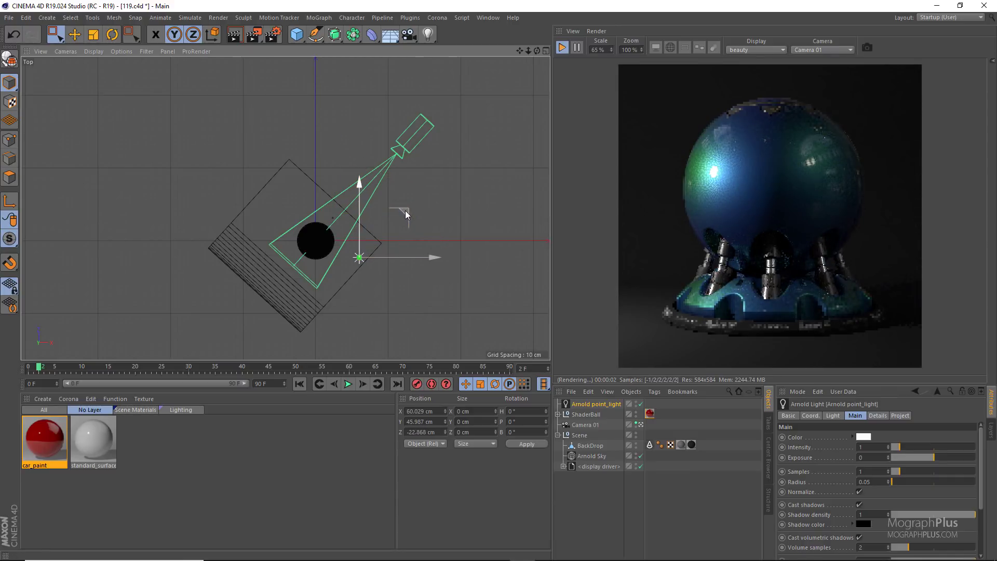
left_click(641, 456)
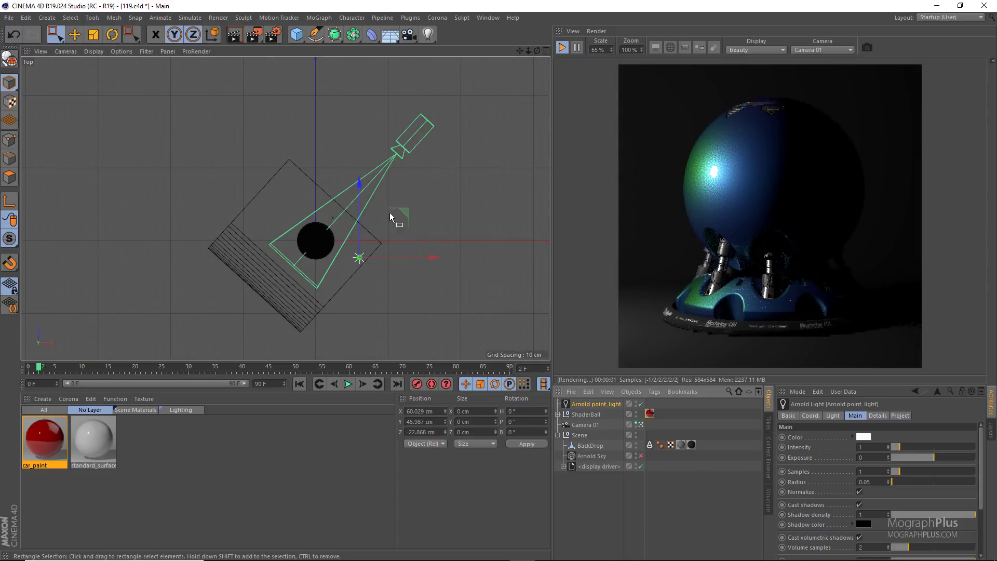
left_click_drag(408, 218, 400, 182)
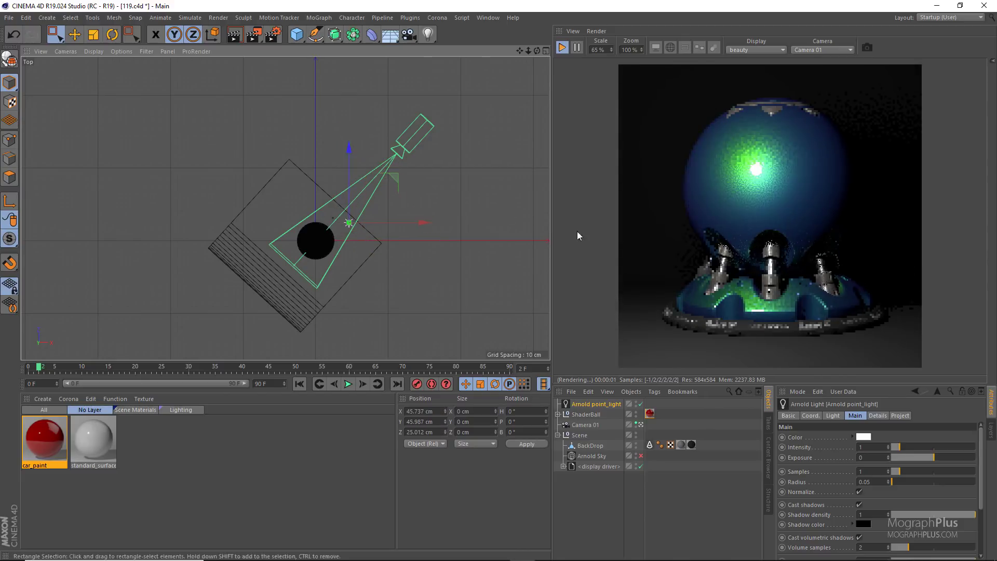
Step: Disable the point light and restore the Arnold Sky lighting with an intensity of 1
left_click(641, 404)
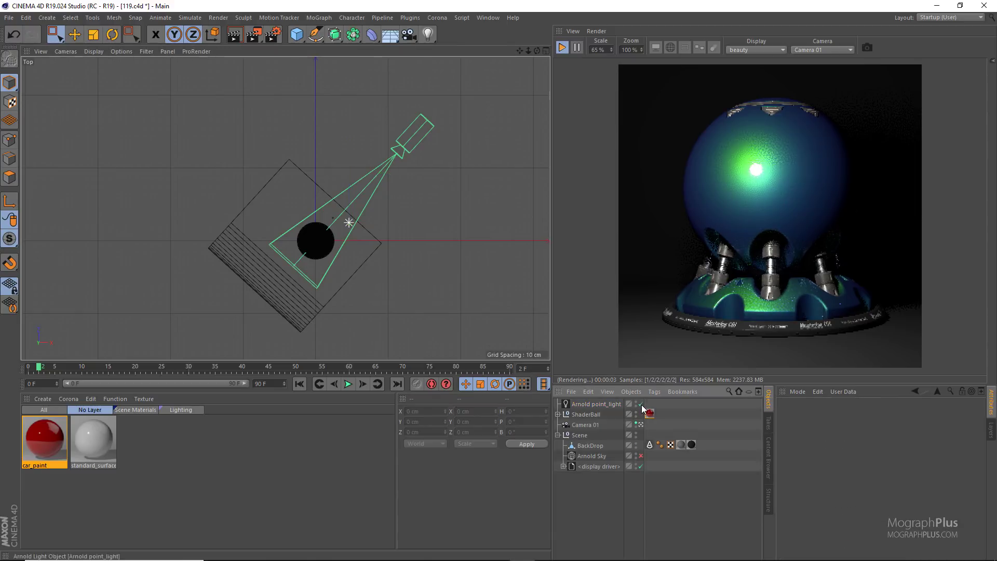
left_click(610, 457)
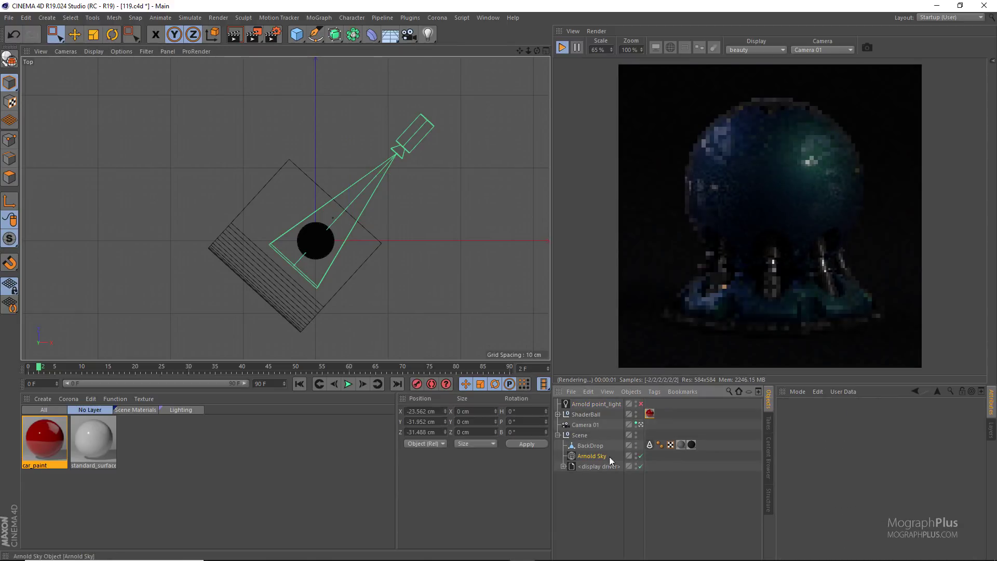
left_click(872, 467)
type("1")
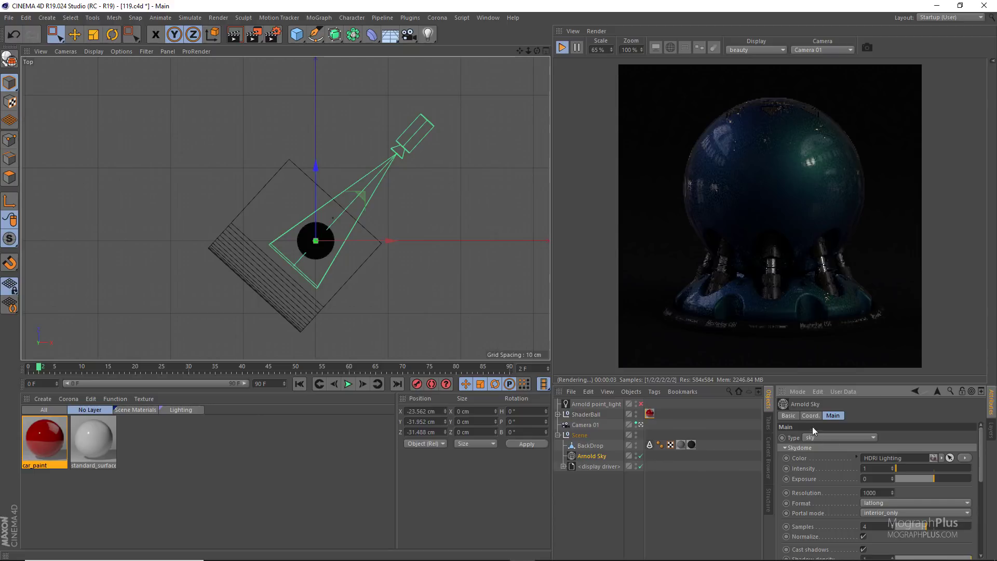
key("Return")
middle_click(307, 197)
middle_click(232, 184)
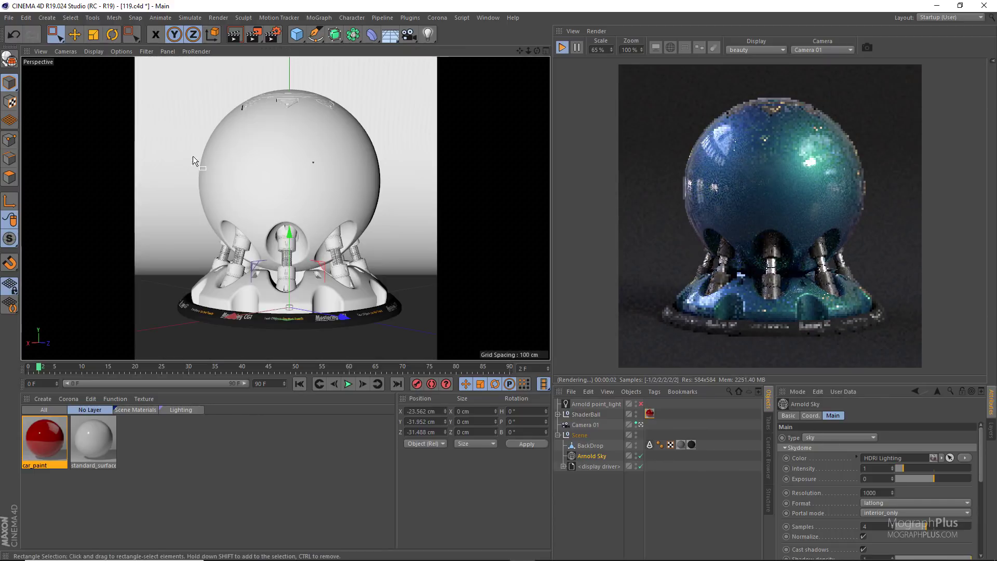
Step: Reopen the car_paint material's shader network beside the render and set the specular falloff to 1
double_click(45, 434)
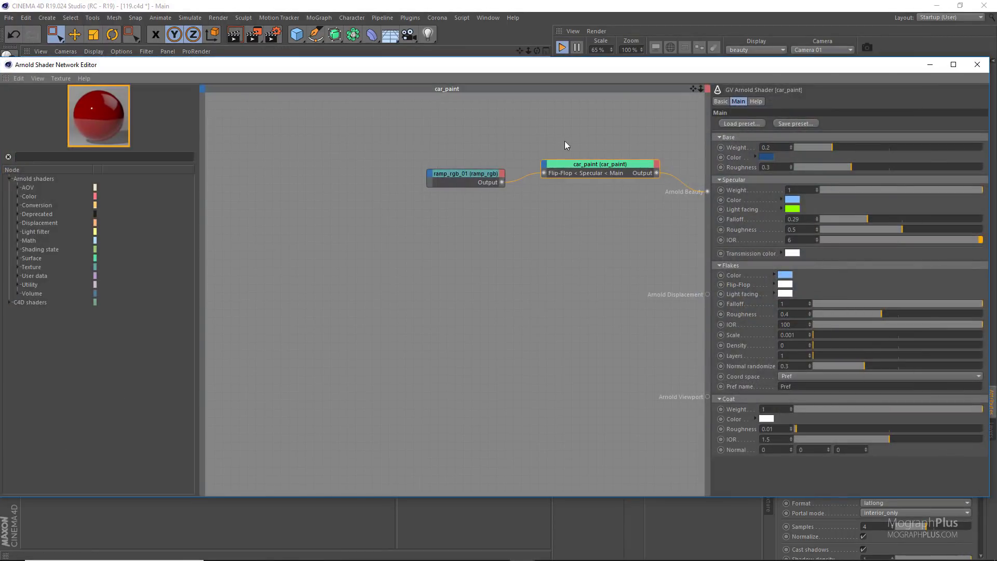
left_click_drag(746, 69, 270, 71)
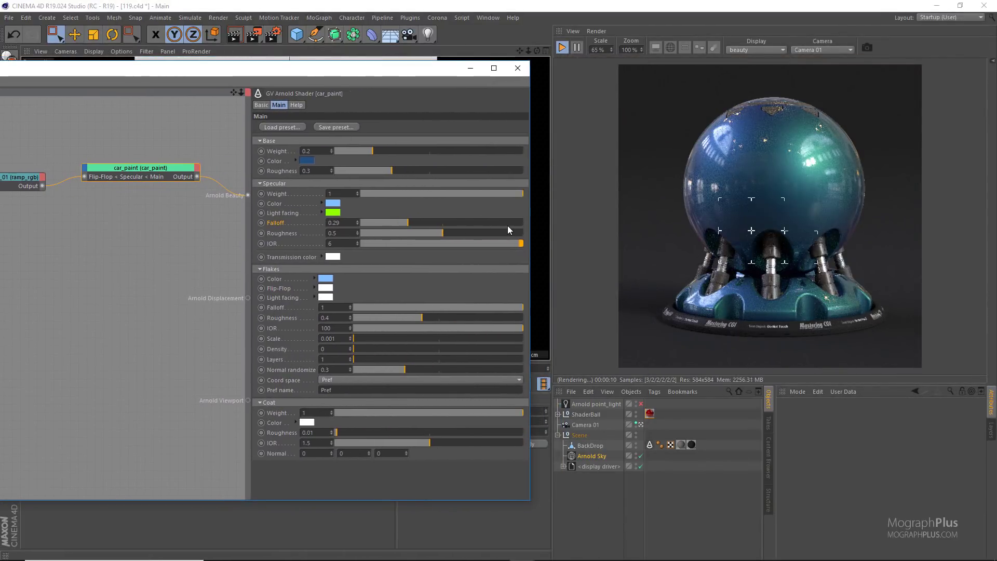
left_click_drag(473, 225, 524, 223)
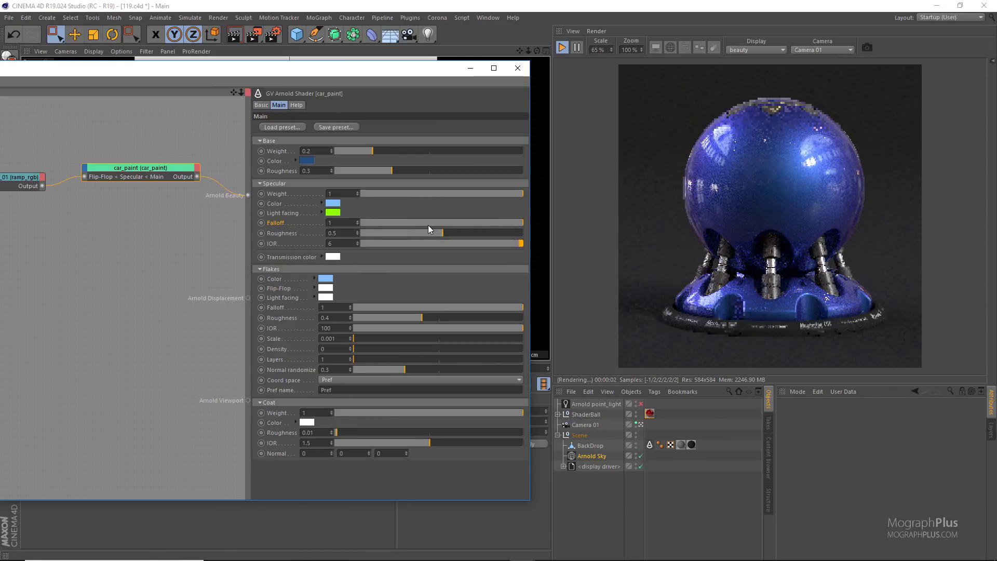
Step: Lower the specular falloff to 0.19 to compare the light facing color, and return it to 1
left_click(274, 207)
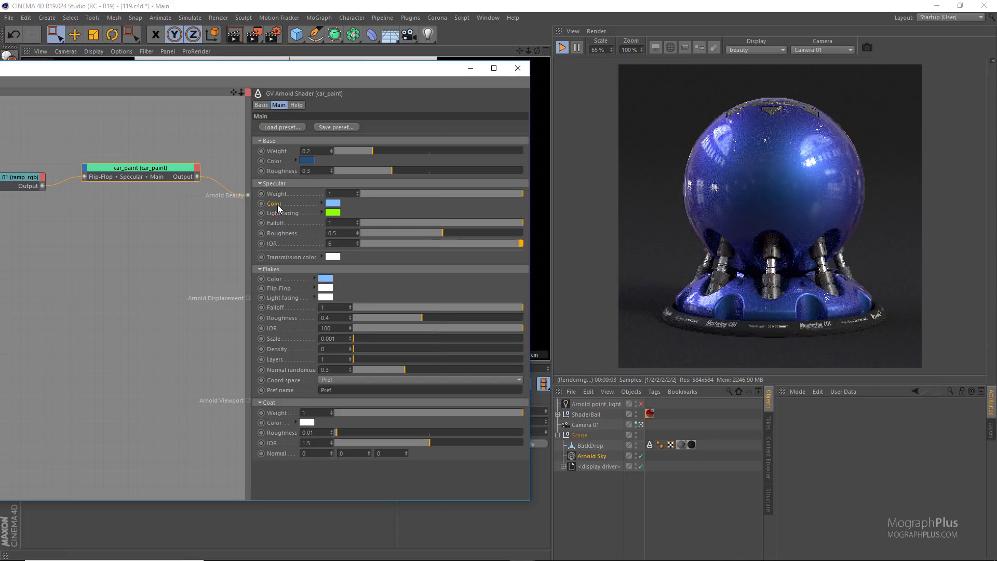
left_click(24, 177)
left_click(130, 171)
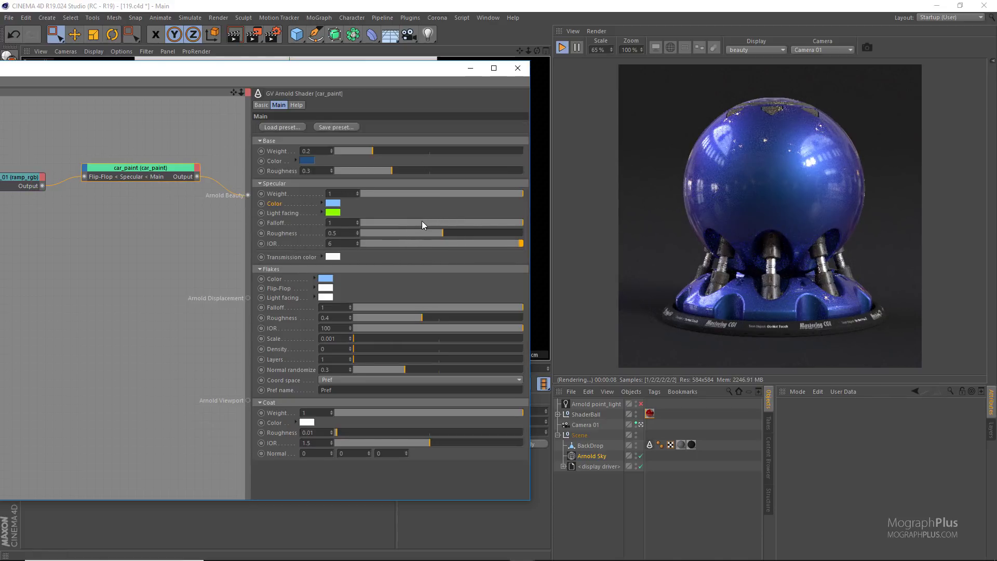
left_click_drag(467, 222, 370, 224)
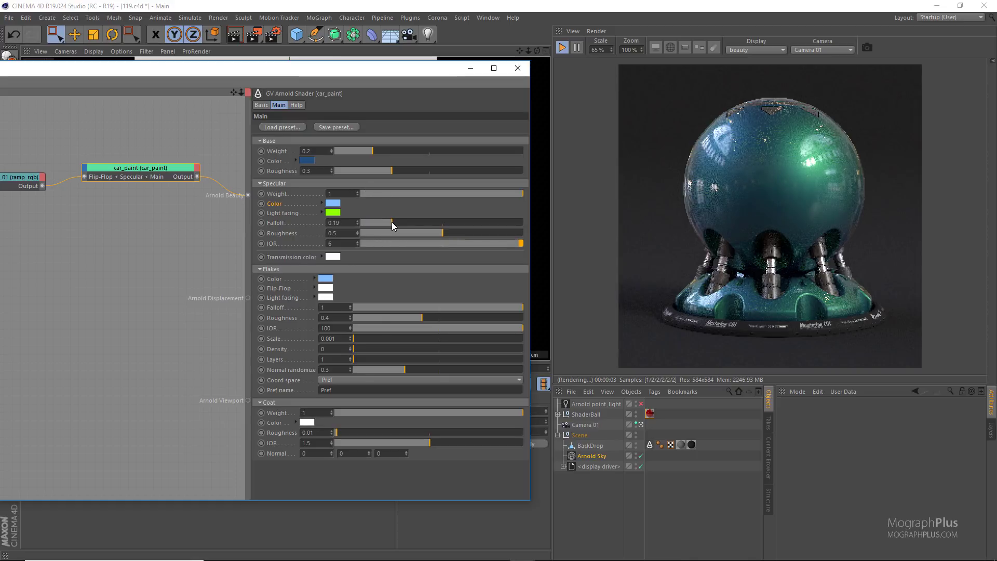
left_click_drag(391, 222, 581, 216)
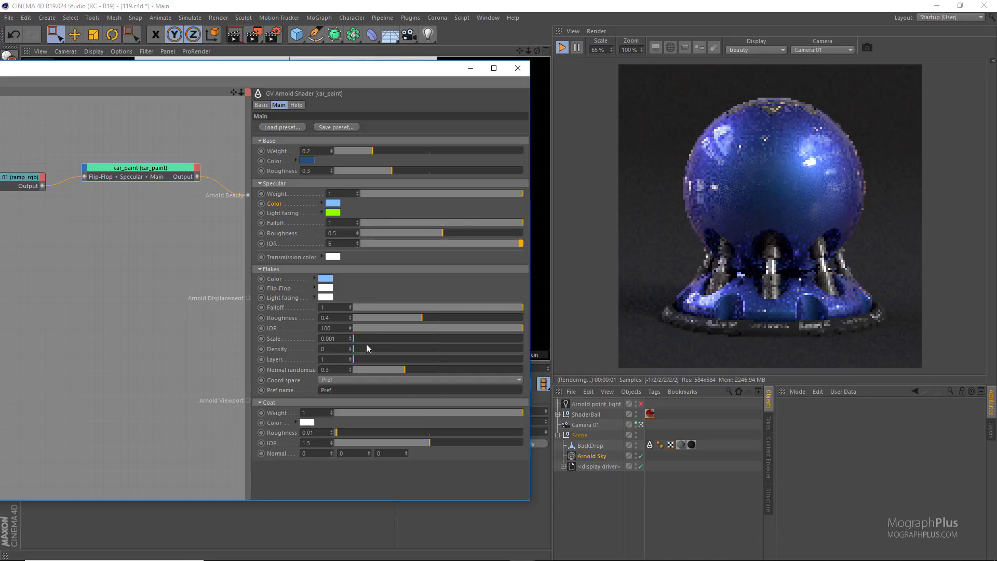
Step: Set the flakes density to 0.4 and the specular falloff to 0.29
left_click_drag(403, 348, 421, 348)
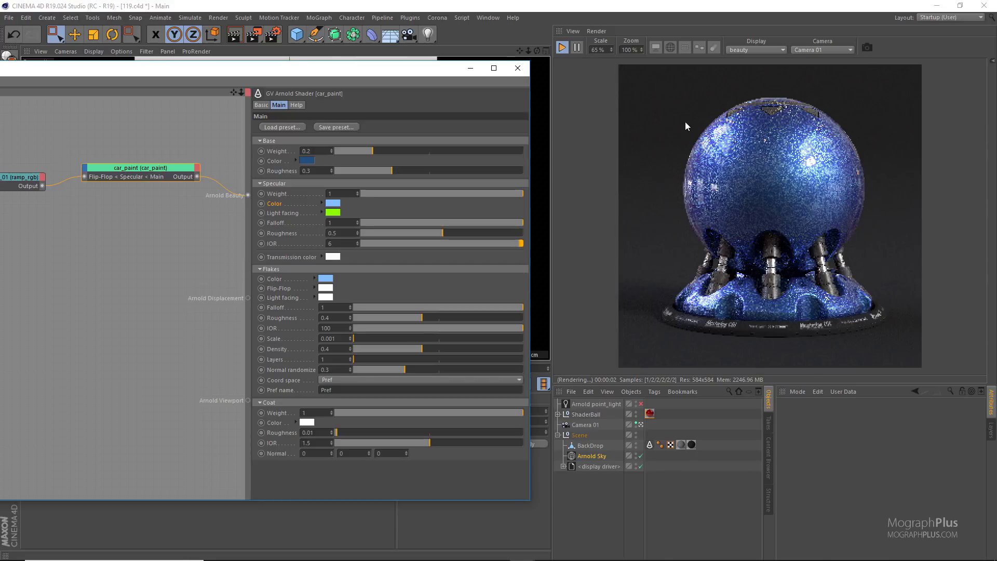
left_click(282, 278)
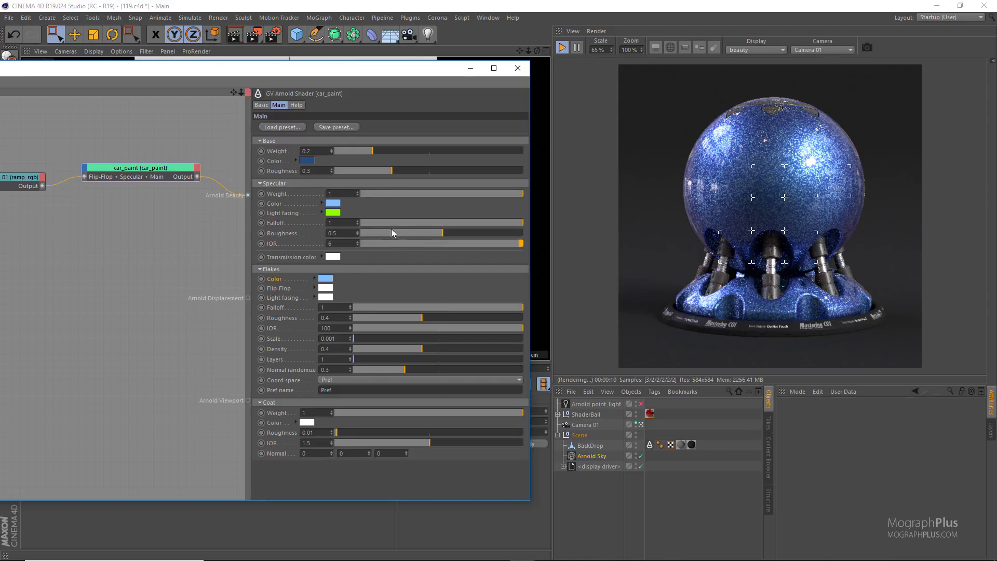
left_click(407, 222)
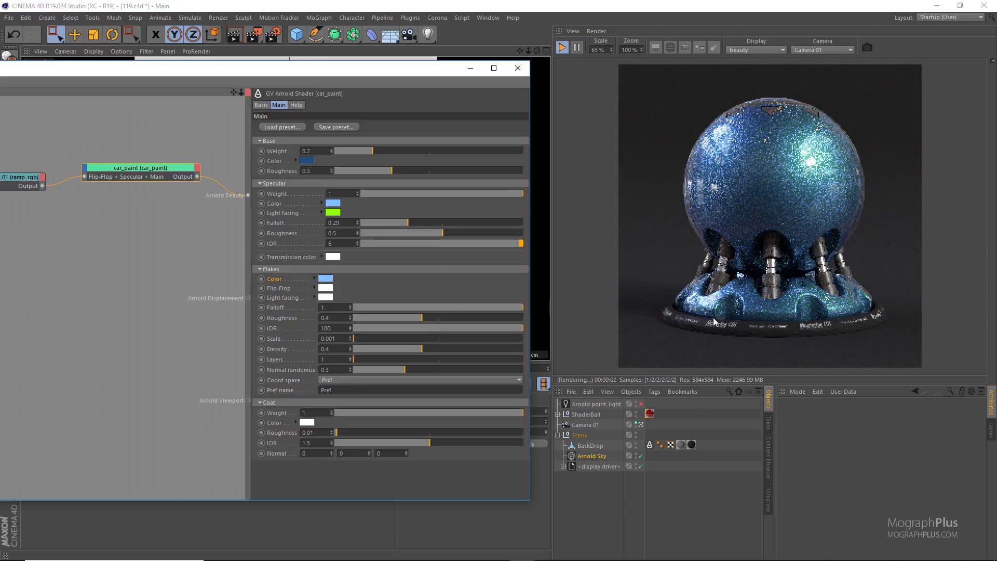
Step: Limit the preview render to a region around the shader ball and shift the car_paint node slightly
left_click_drag(662, 335, 877, 93)
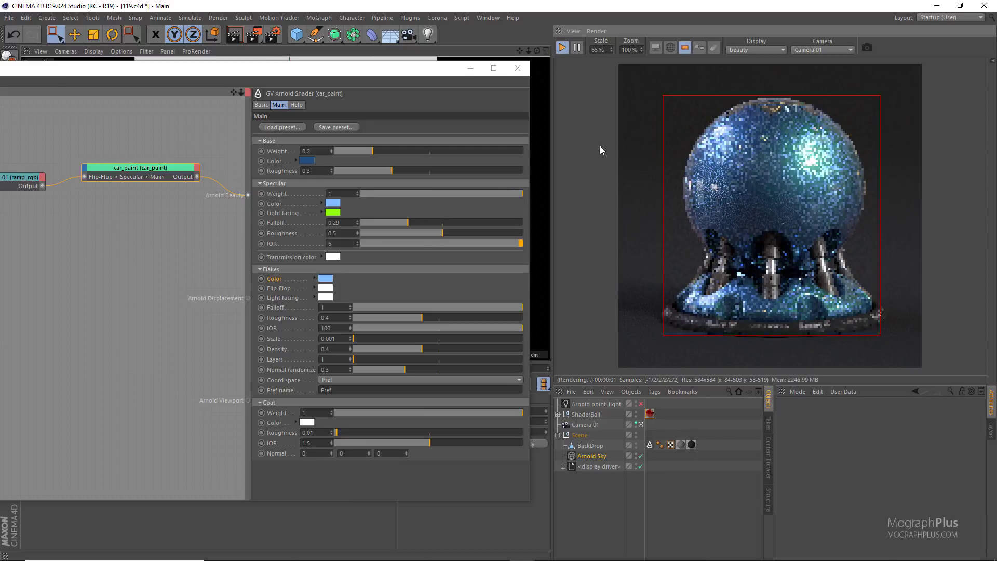
left_click(283, 288)
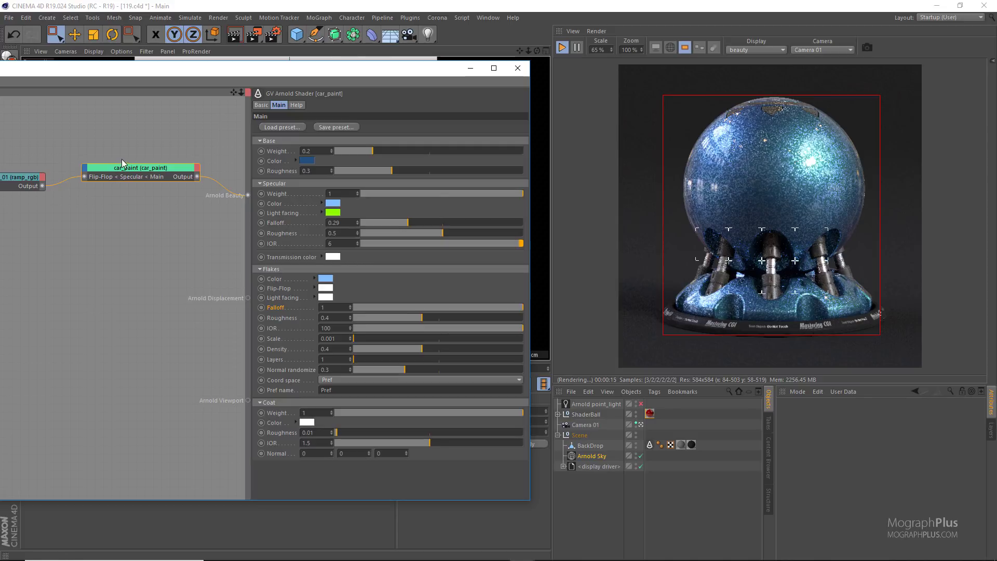
left_click_drag(127, 171, 134, 172)
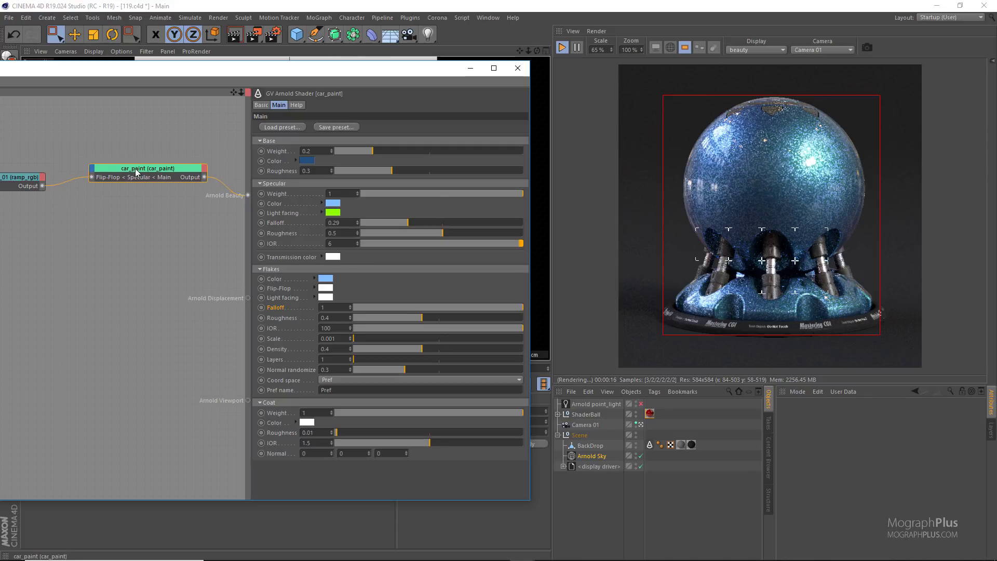
Step: Change the flakes color of the car_paint shader to white
left_click(325, 278)
left_click_drag(292, 292, 283, 289)
left_click(305, 316)
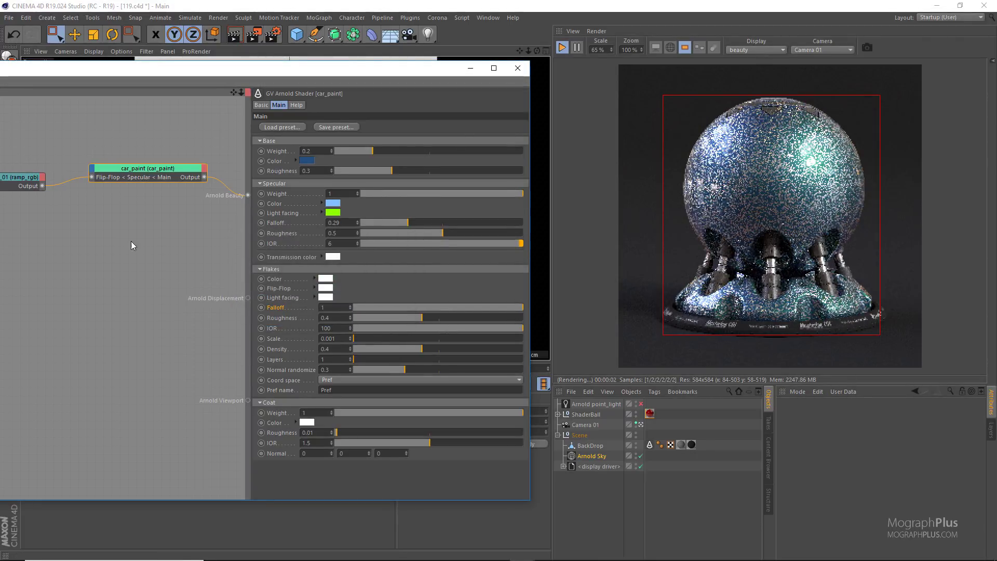
Step: Connect the ramp_rgb_01 output to the Flip-Flop input of the car_paint node's flakes
left_click_drag(43, 188, 92, 171)
mouse_move(104, 174)
mouse_move(127, 200)
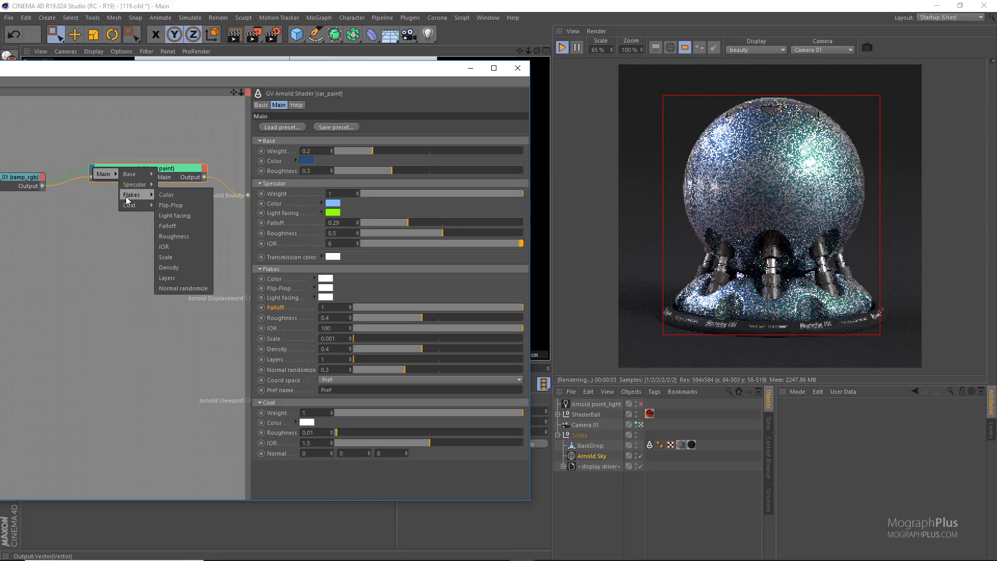
left_click(183, 205)
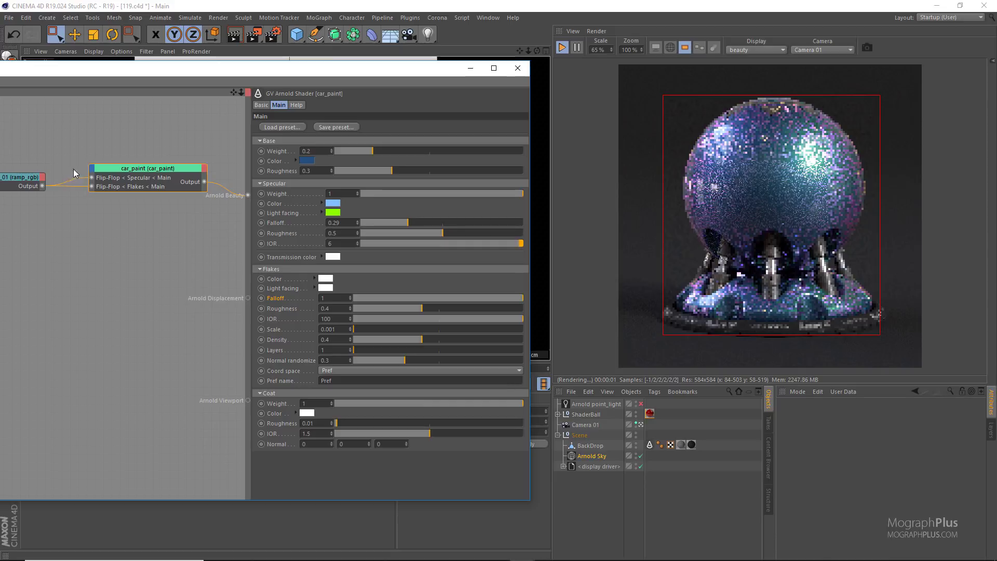
Step: Copy the green specular light facing color to the flakes light facing color and set the flakes falloff to 0.29
left_click_drag(325, 68, 407, 71)
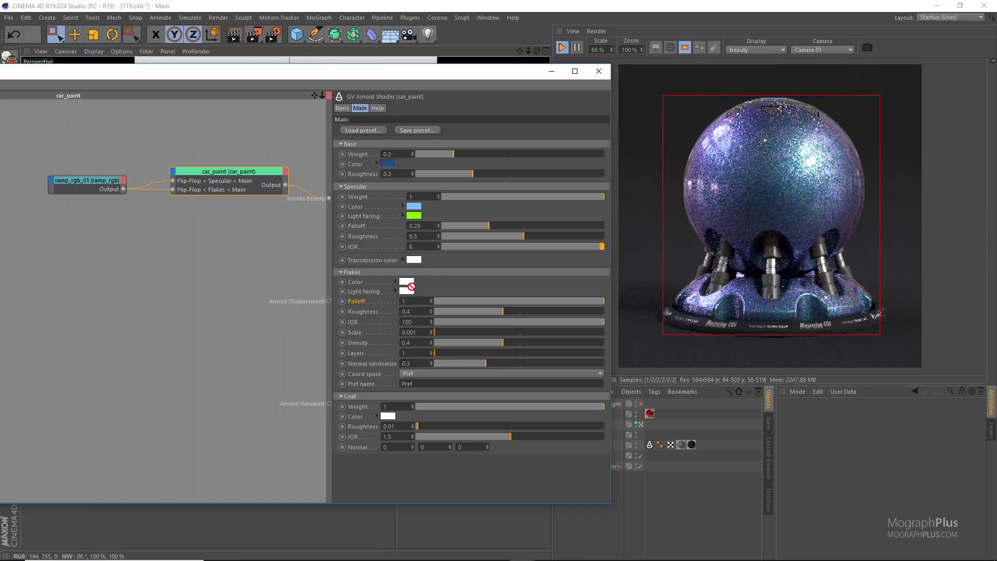
left_click_drag(412, 297, 407, 291)
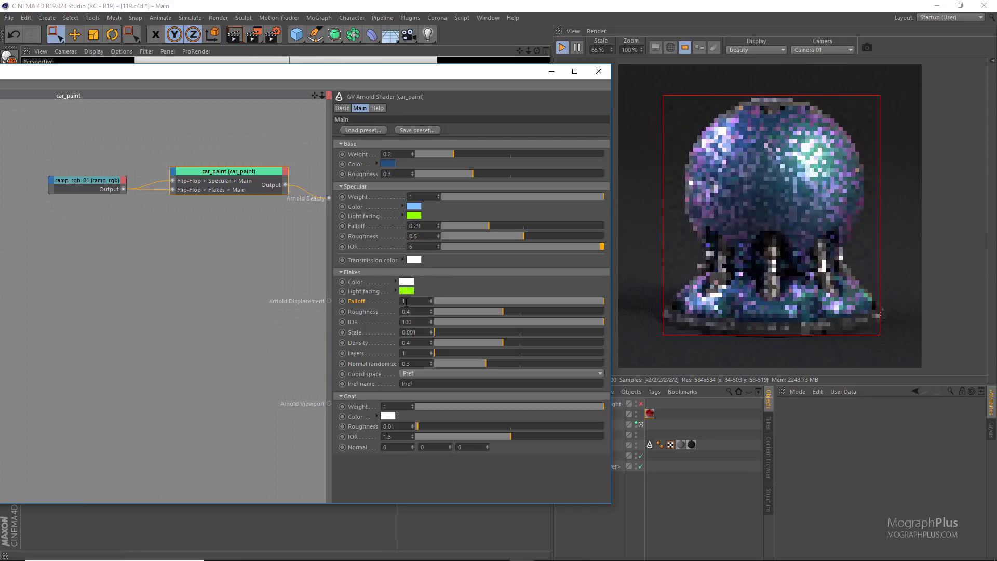
left_click(484, 303)
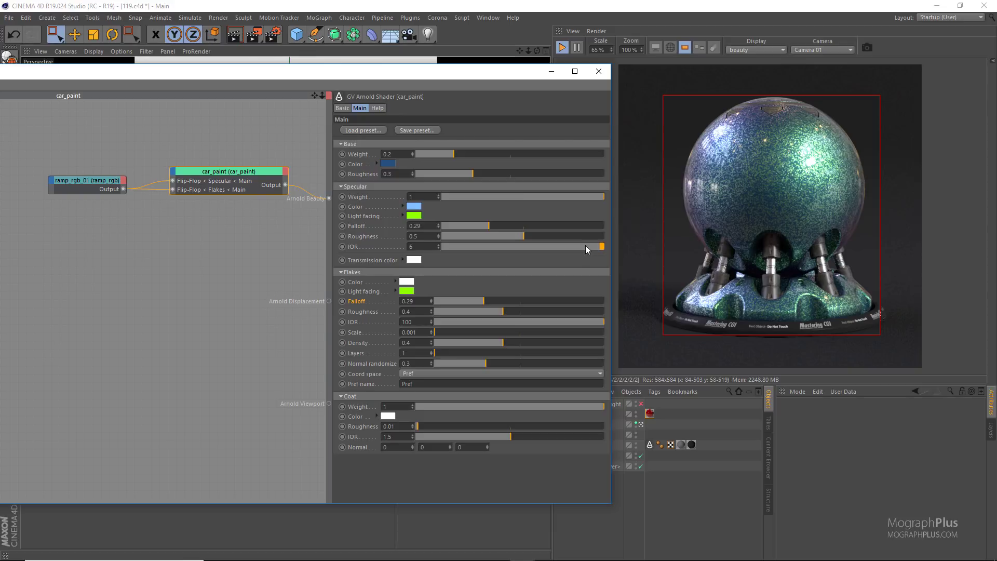
Step: Check the ramp_rgb_01 colors, and change the car_paint flakes color to fully saturated red
left_click(101, 183)
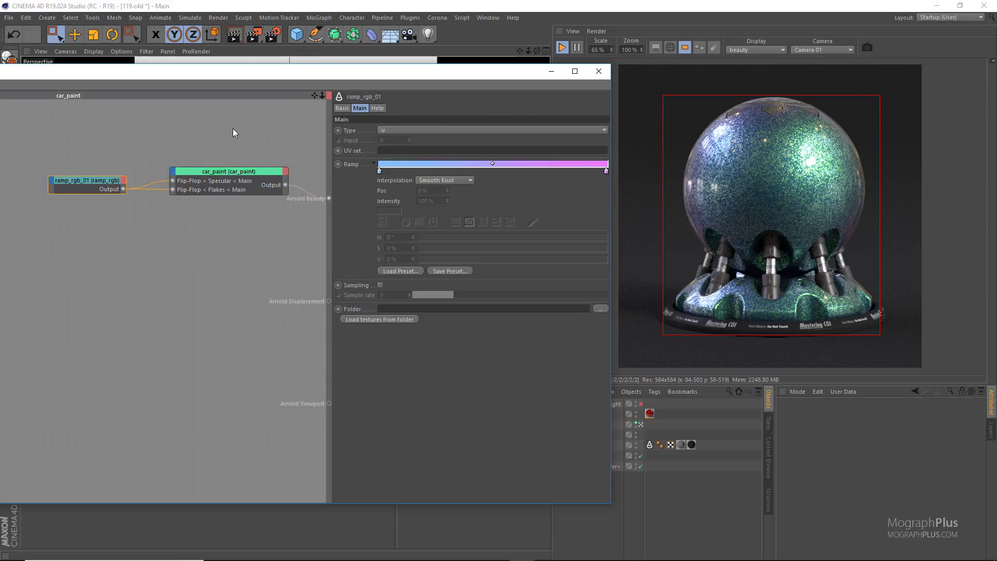
left_click(245, 177)
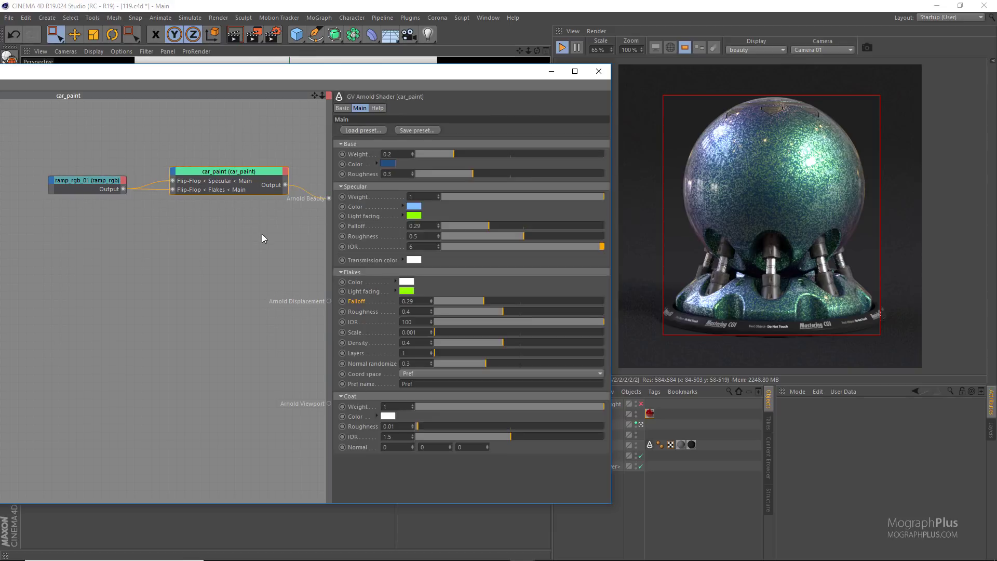
left_click(407, 282)
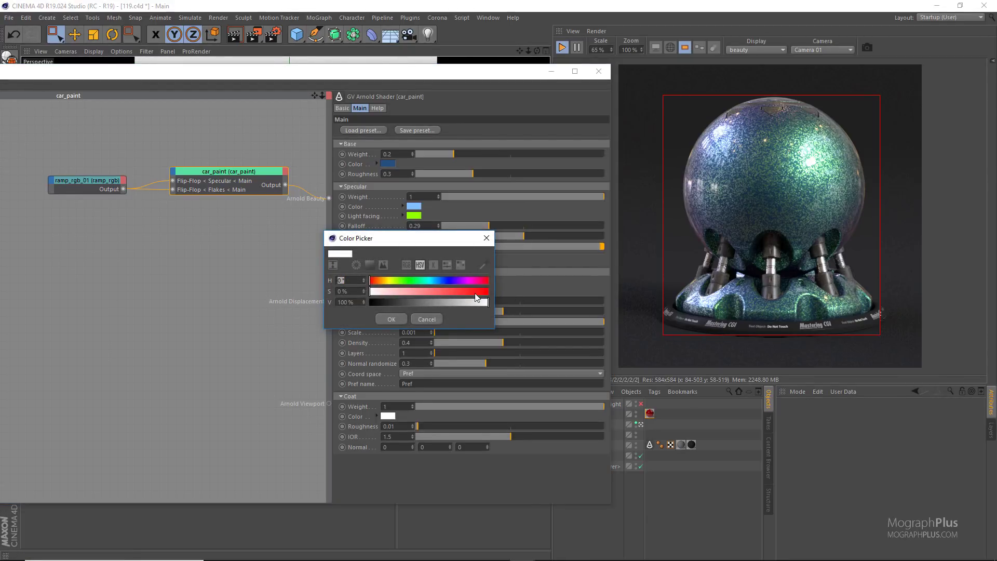
left_click_drag(475, 293, 501, 292)
left_click(389, 319)
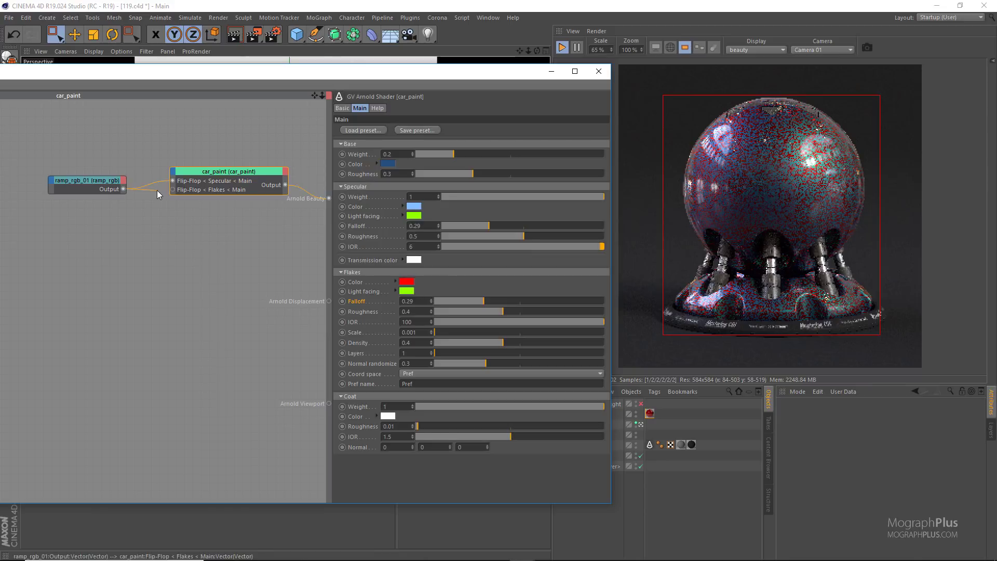
Step: Disconnect the ramp from the flakes Flip-Flop, and reset the flakes light facing color to white and falloff to 1
left_click_drag(172, 190, 224, 229)
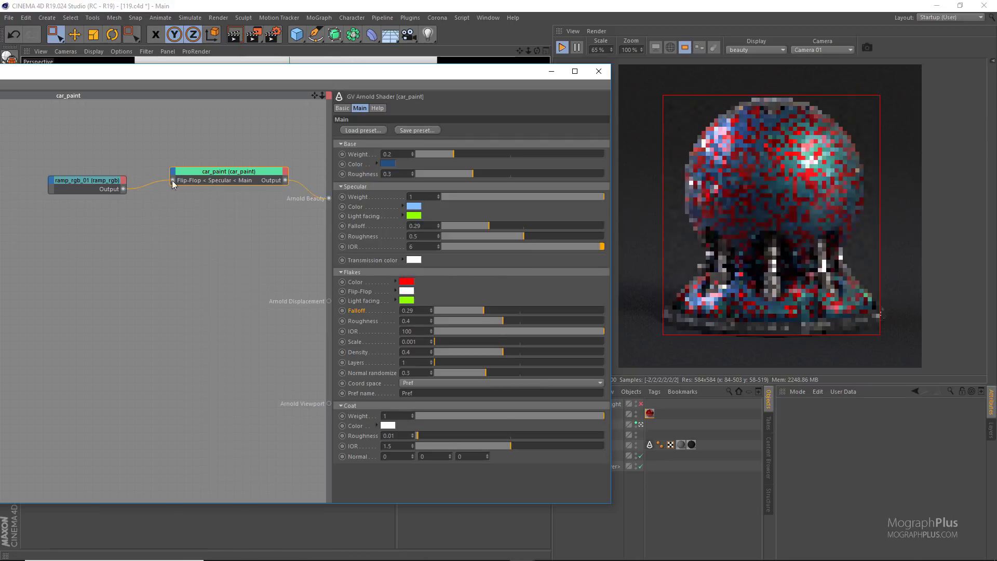
left_click(406, 291)
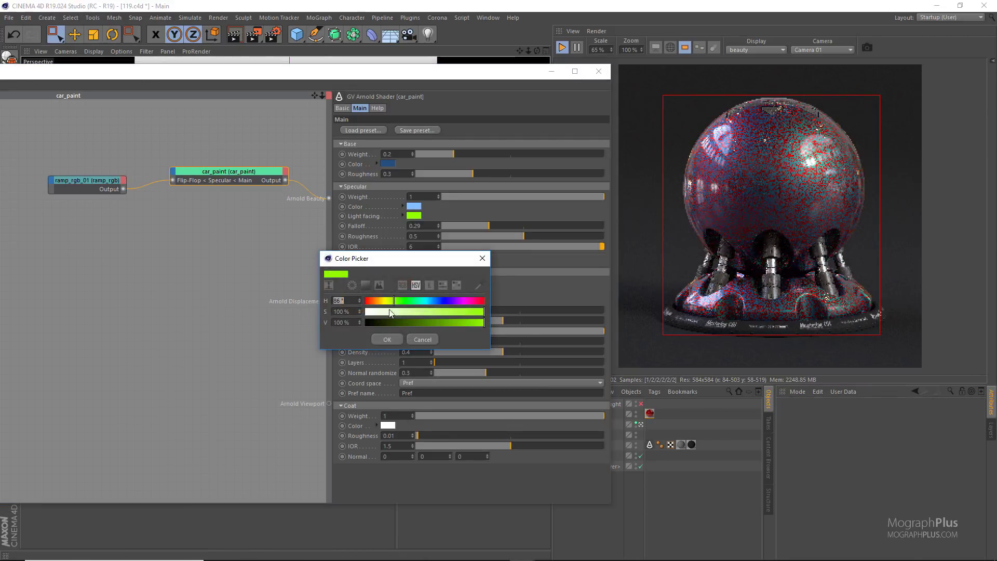
left_click(387, 339)
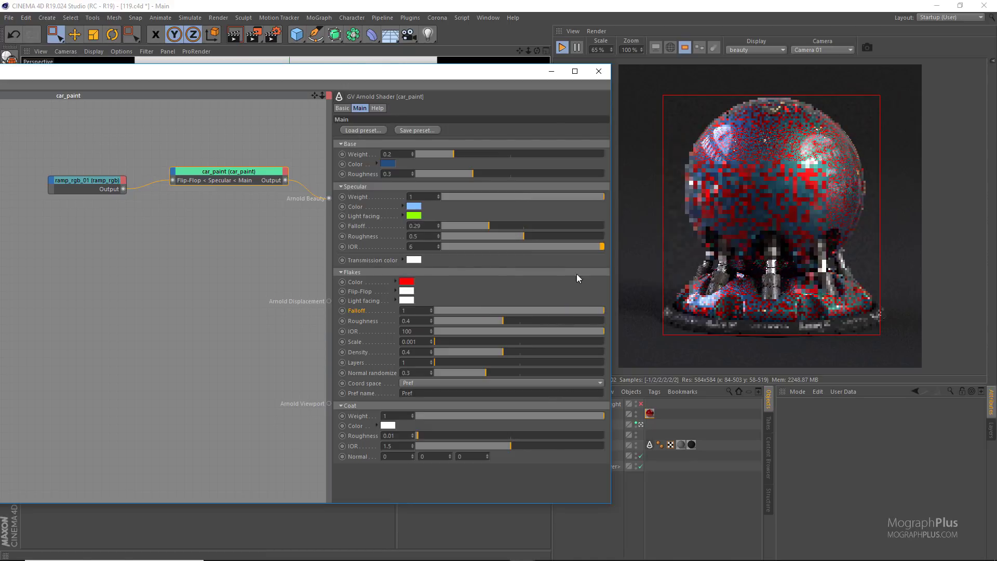
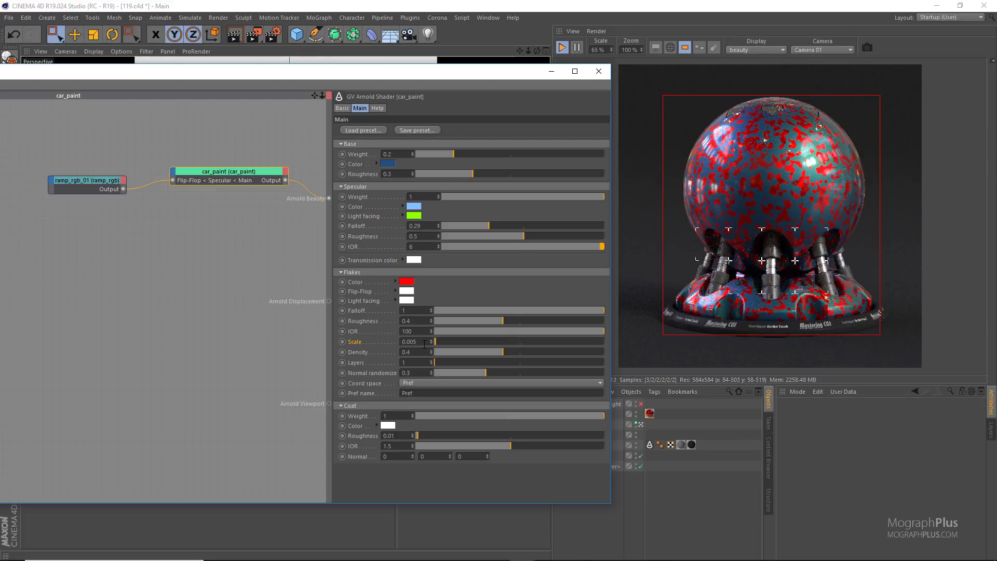
Step: Try a smaller flakes scale for comparison, and return it to 0.005
double_click(424, 343)
type("0")
key("Return")
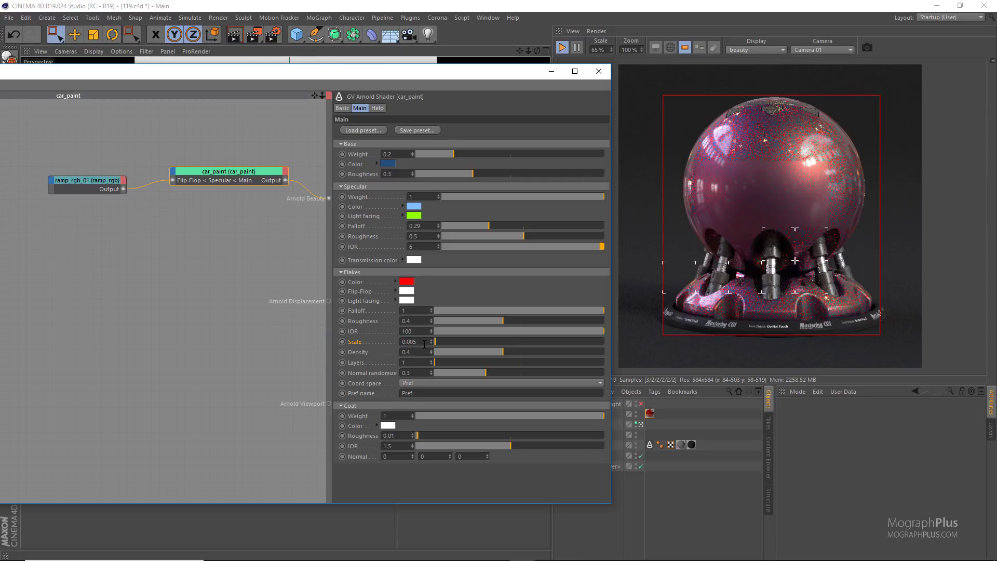
key("Return")
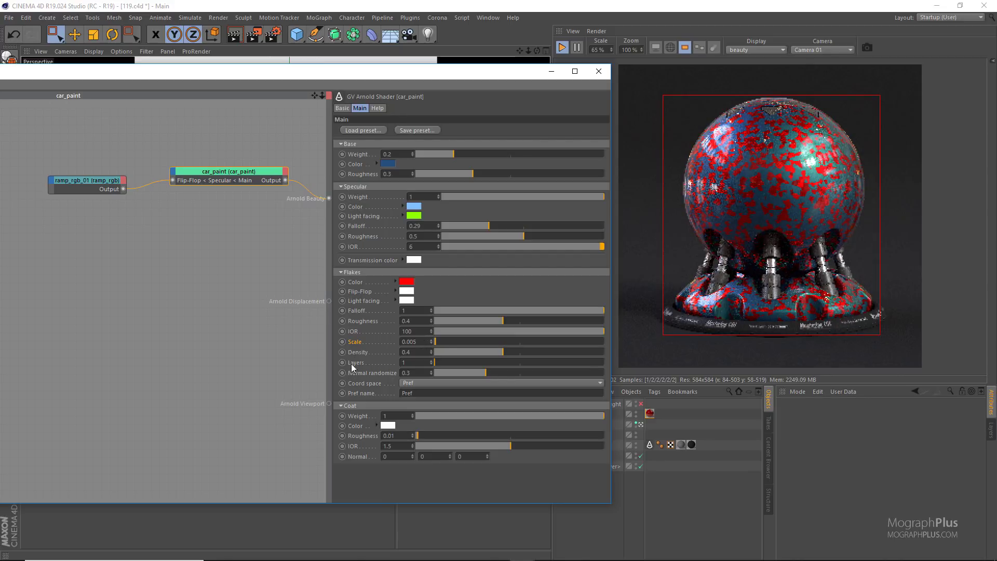
Step: Compare flakes densities of 0, 0.18, 0.49, 0.78 and 1, and return the density to 0.4
left_click_drag(511, 353, 397, 349)
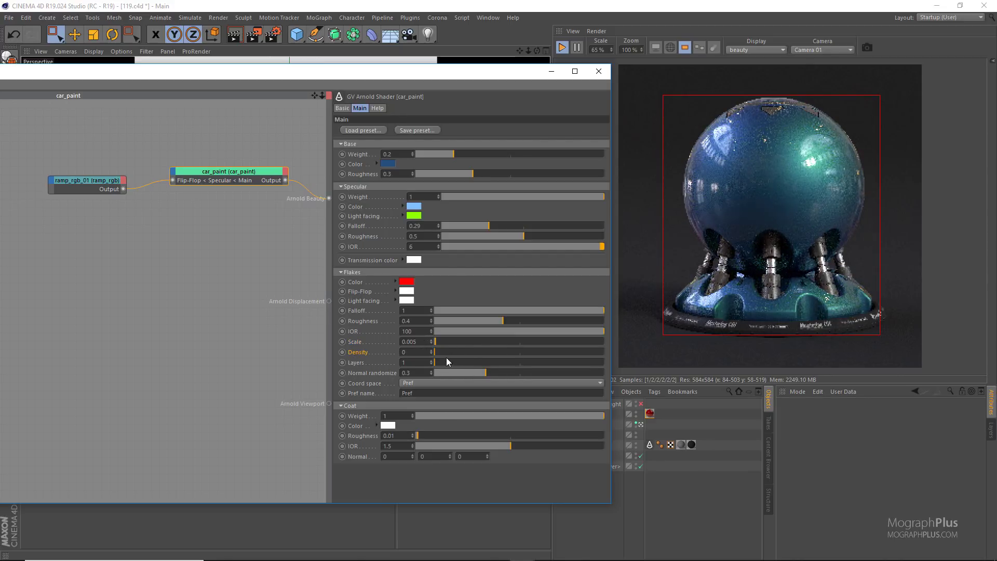
left_click_drag(451, 351, 472, 352)
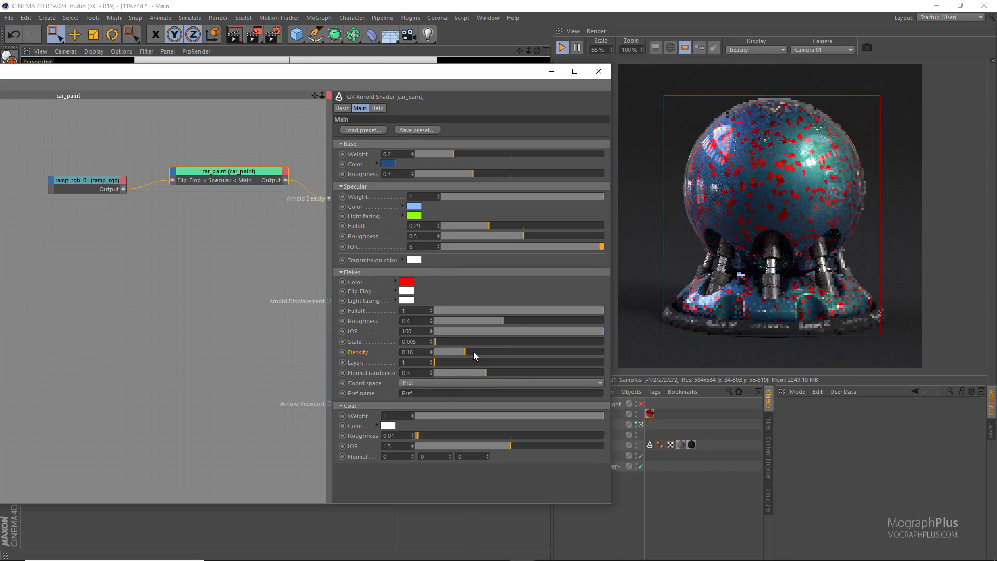
left_click(516, 352)
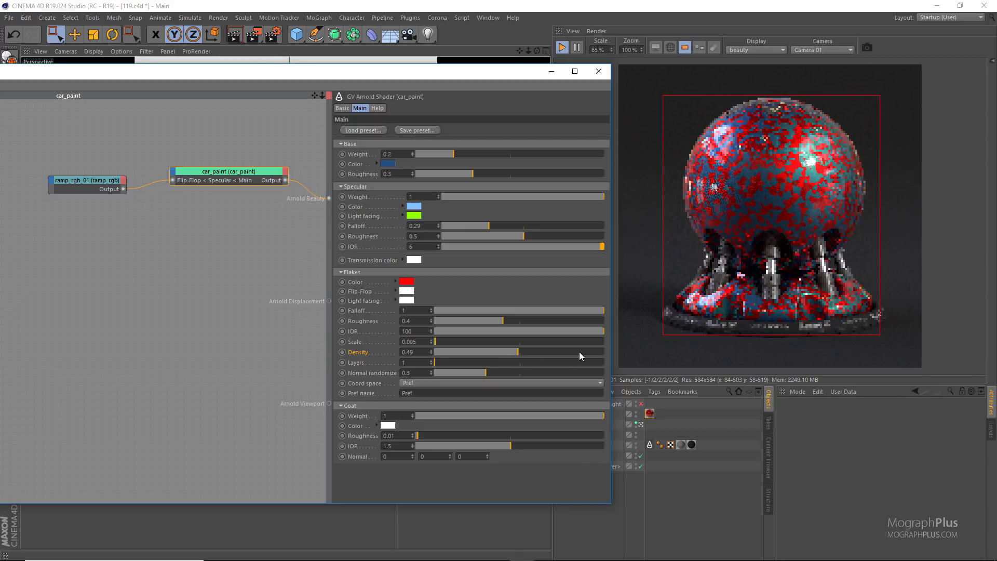
left_click(568, 352)
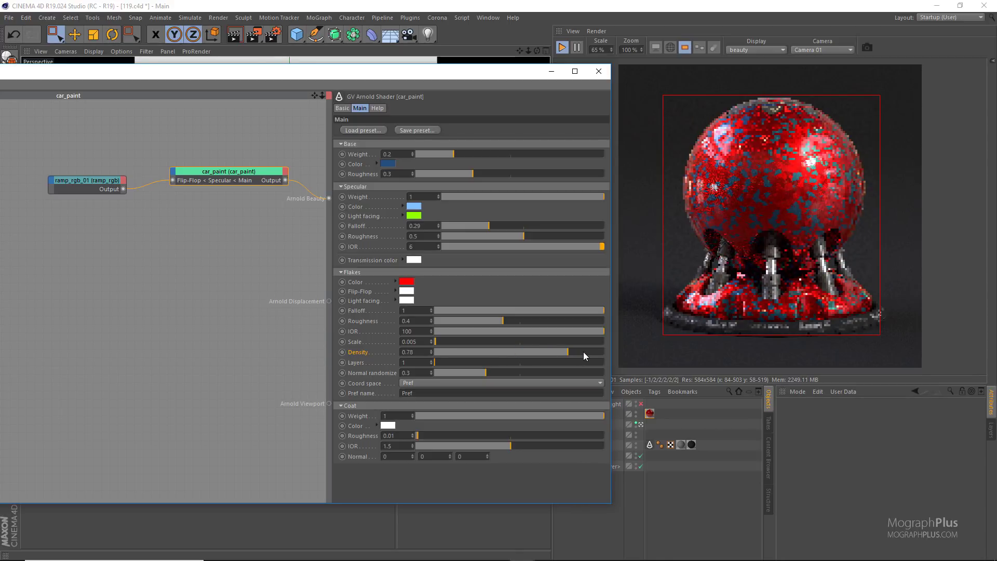
left_click(586, 351)
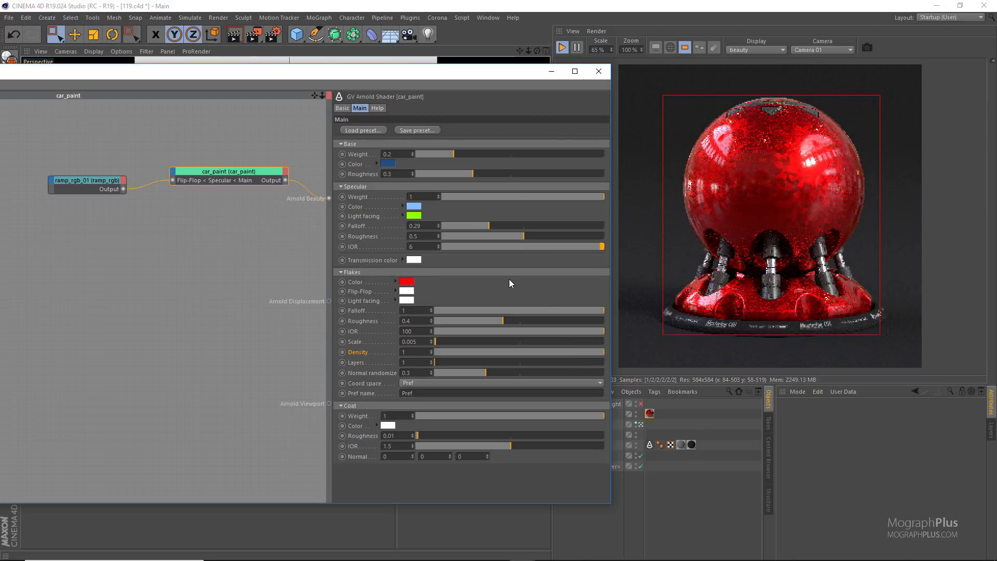
double_click(410, 351)
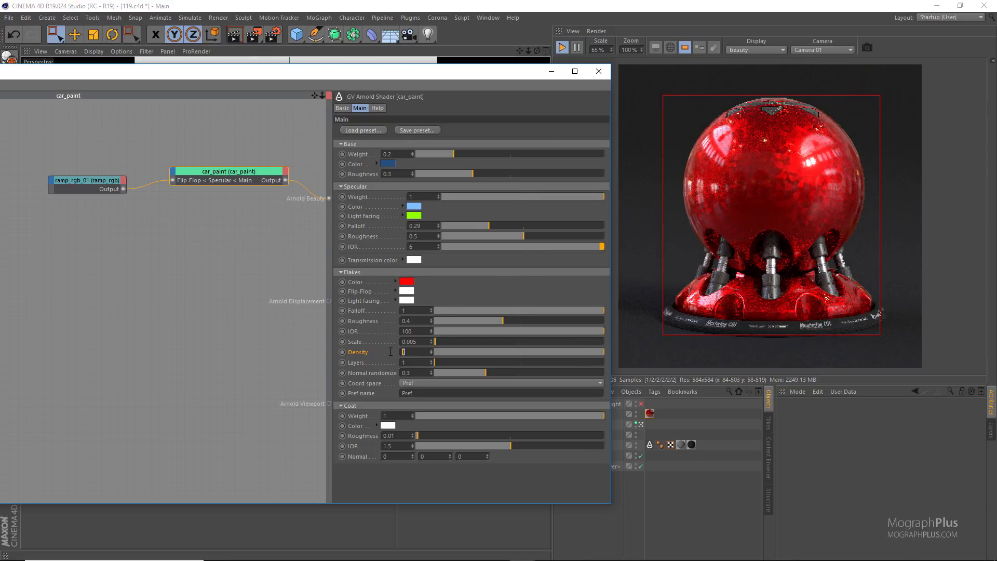
type("0.4")
key("Return")
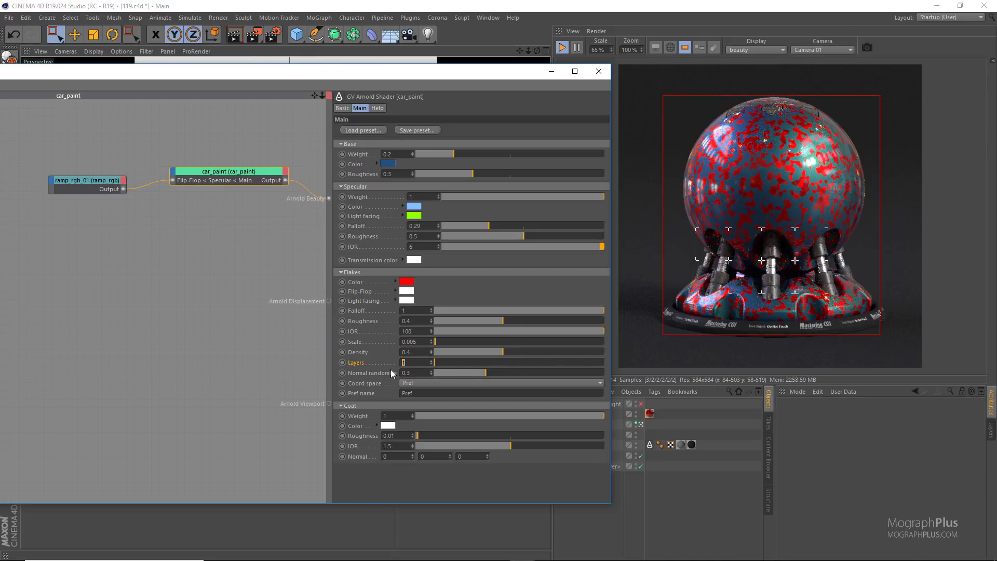
Step: Raise the number of flakes layers up to 3 for comparison, and return it to 1
key("Return")
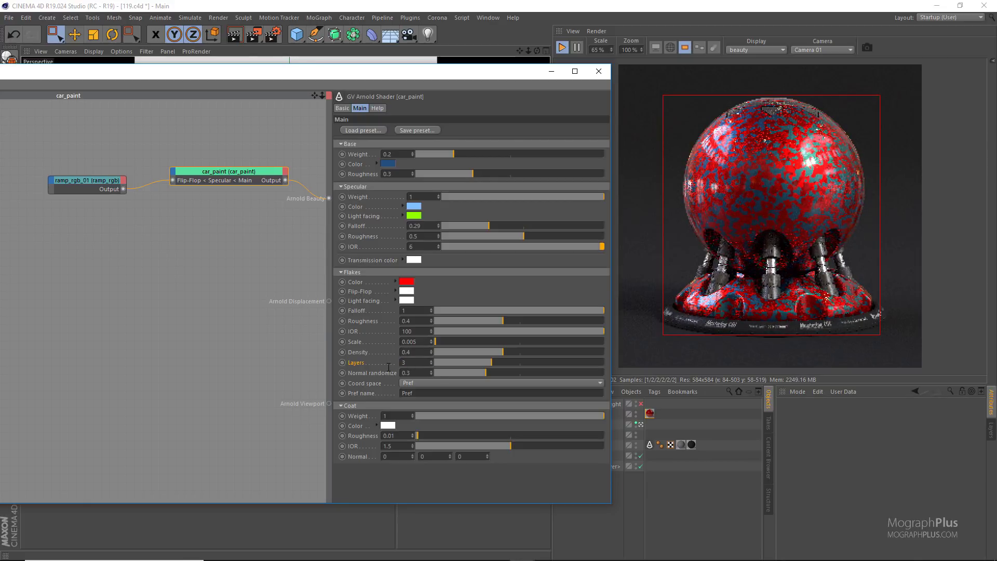
type("3")
key("Return")
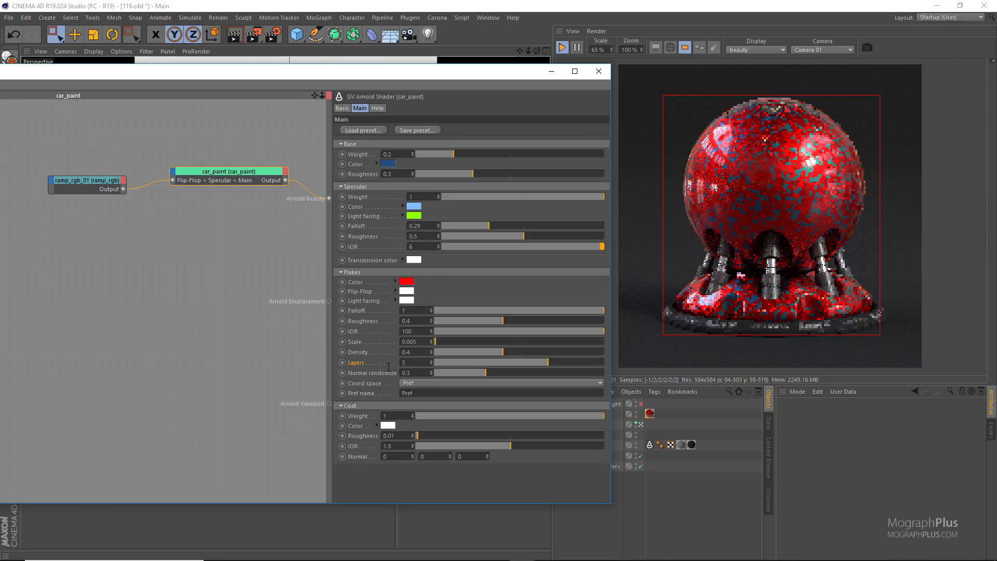
type("1")
key("Return")
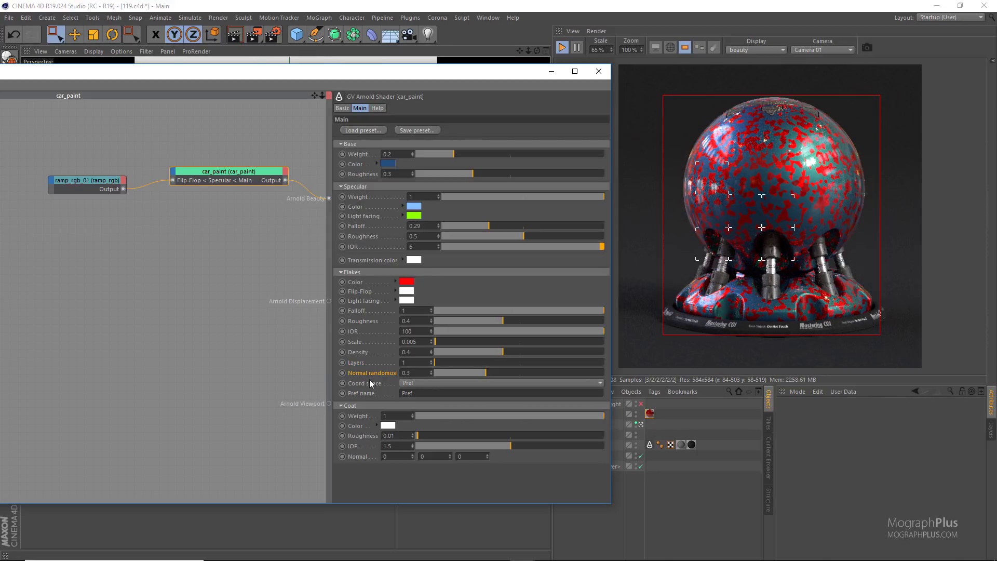
Step: Compare flakes normal randomize values of 0.08 and 0.99, and return it to 0.3
left_click_drag(468, 375, 449, 375)
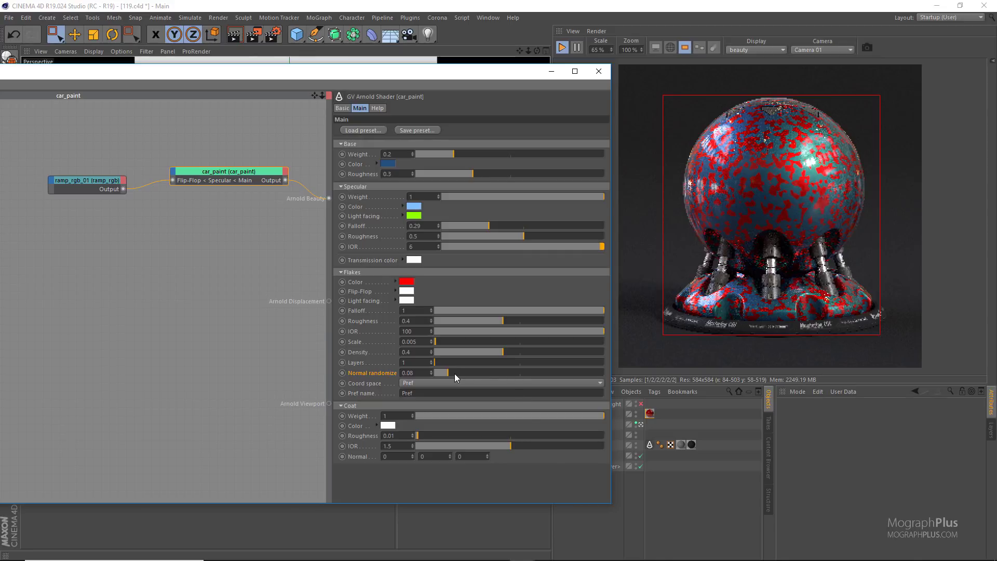
left_click_drag(576, 372, 603, 373)
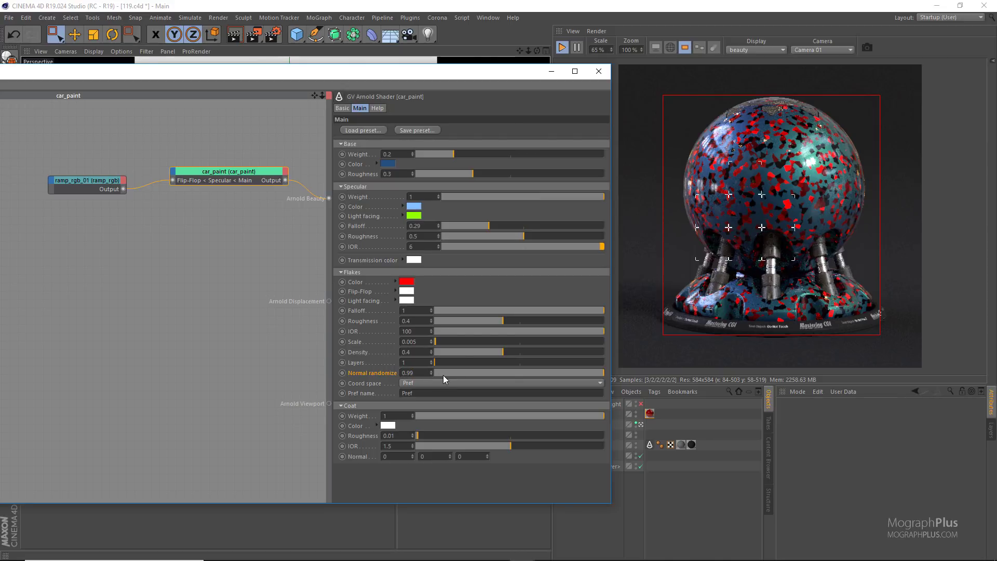
key("Return")
Step: Reduce the flakes scale to 0 and copy the light blue specular color to the flakes color
left_click(423, 341)
key("BackSpace")
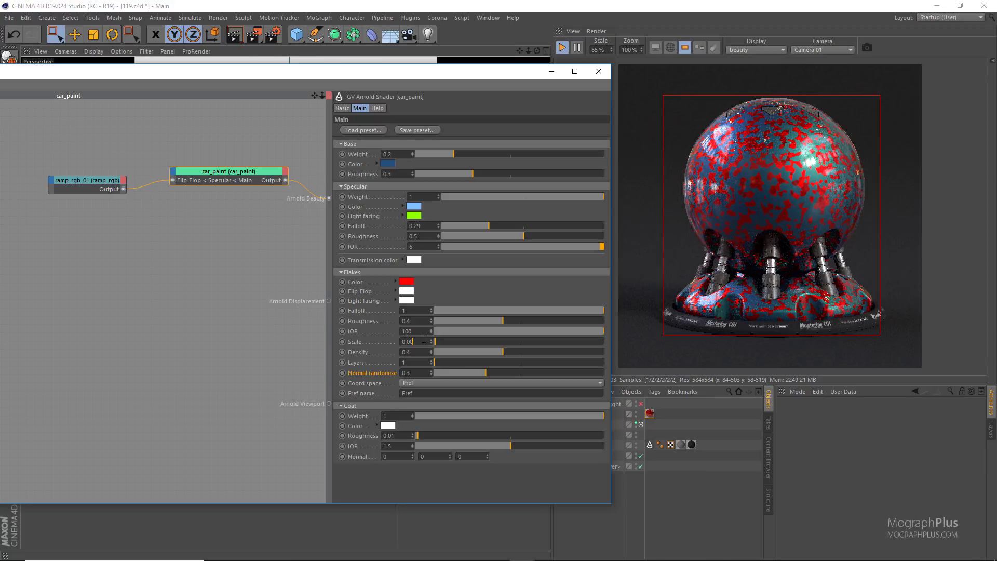
key("Return")
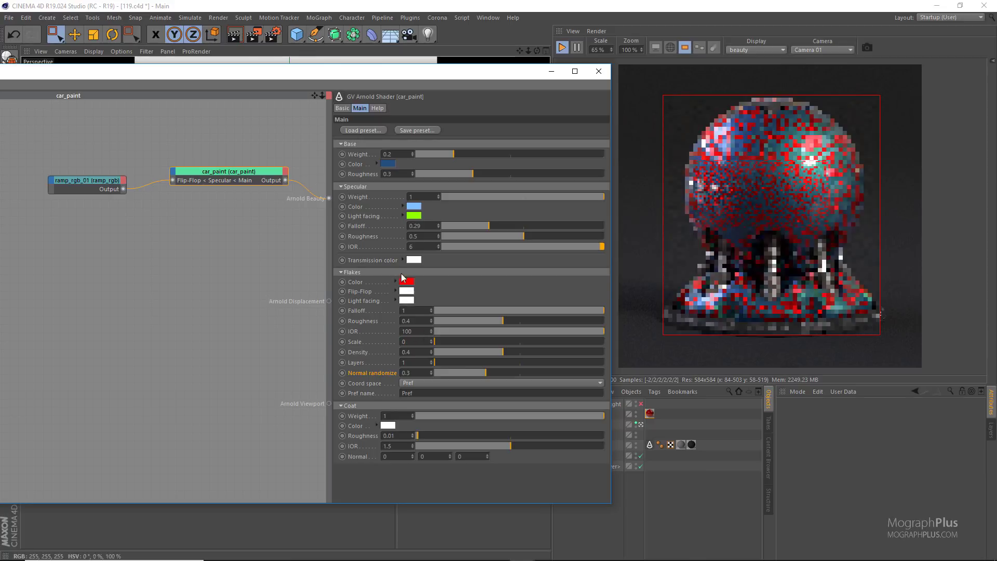
left_click_drag(415, 207, 407, 282)
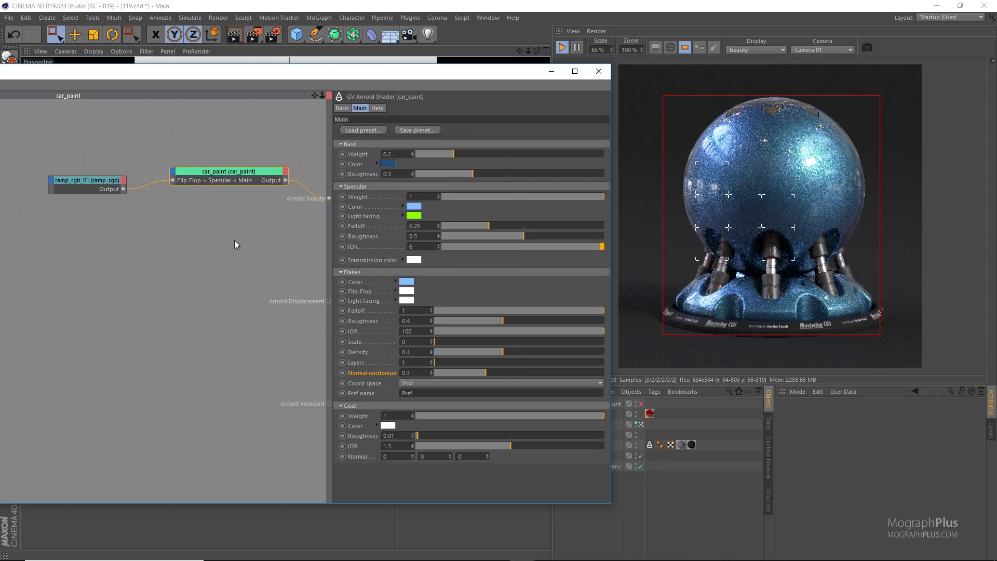
Step: Add a second car_paint node feeding Arnold Beauty and load the Car Paint Metallic Red preset into it
left_click(221, 261)
key("Tab")
type("ca")
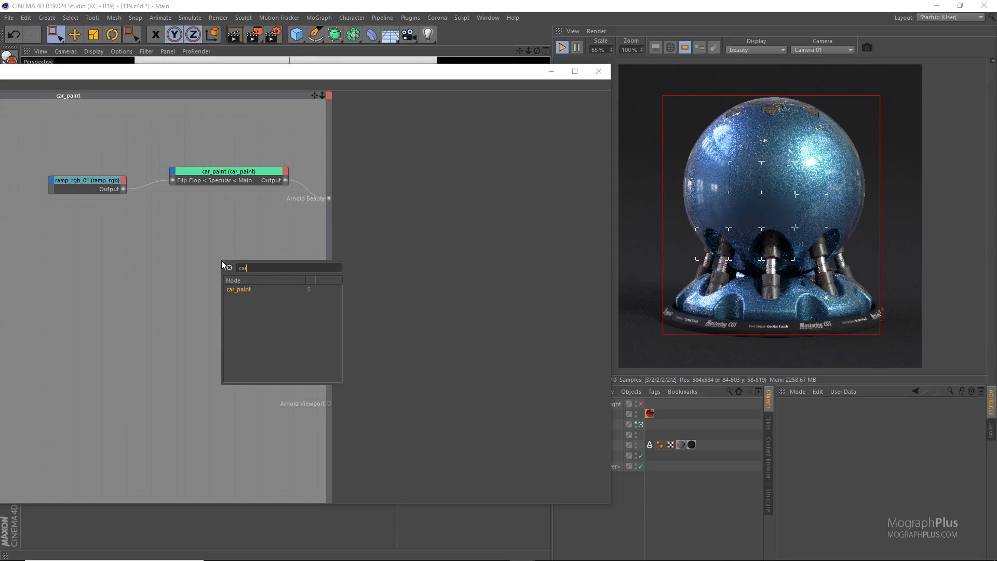
key("Return")
left_click(222, 264)
left_click(234, 276)
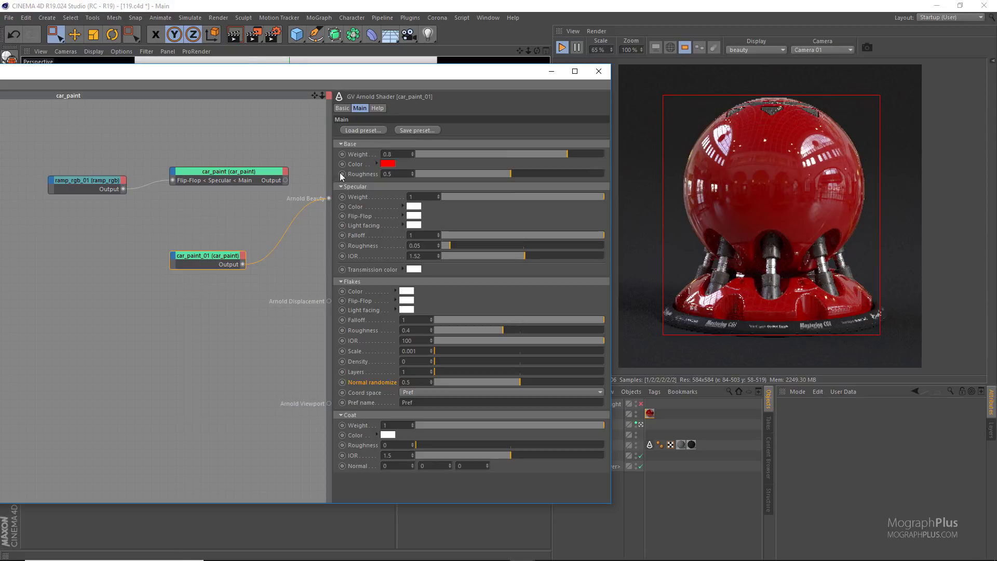
left_click(366, 132)
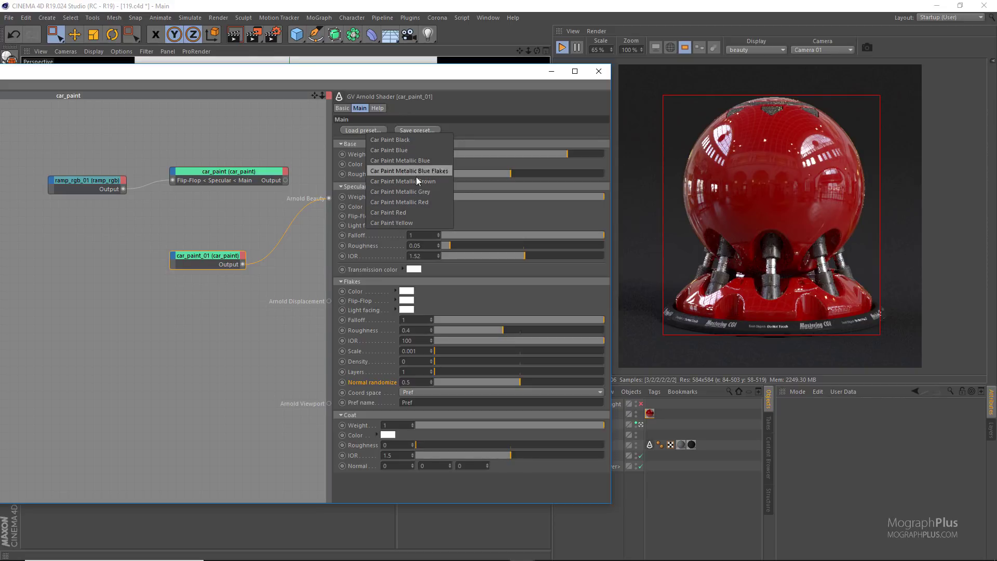
left_click(429, 206)
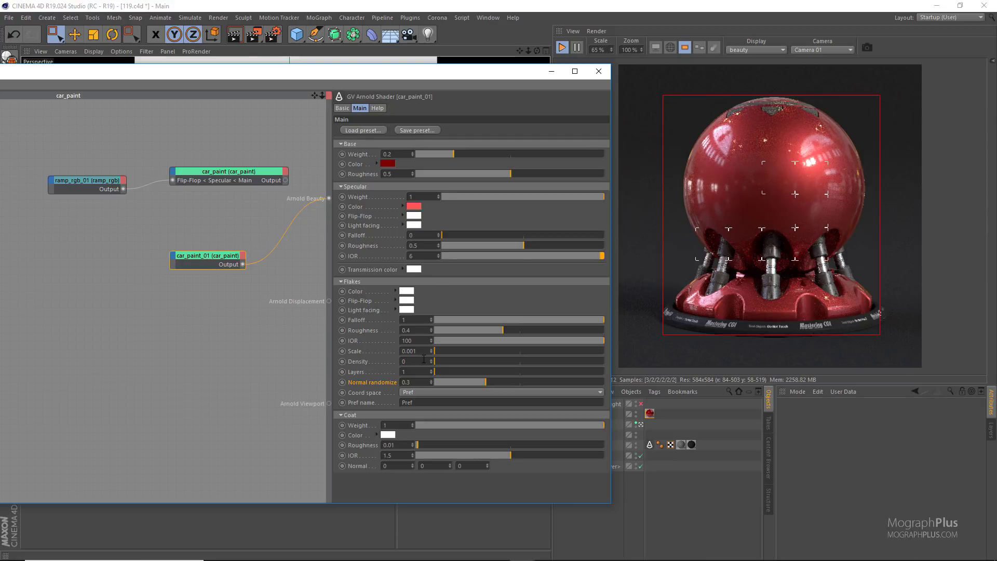
Step: Try a flakes density of 0.4 on the second car_paint node, and raise it to 0.5
key("Return")
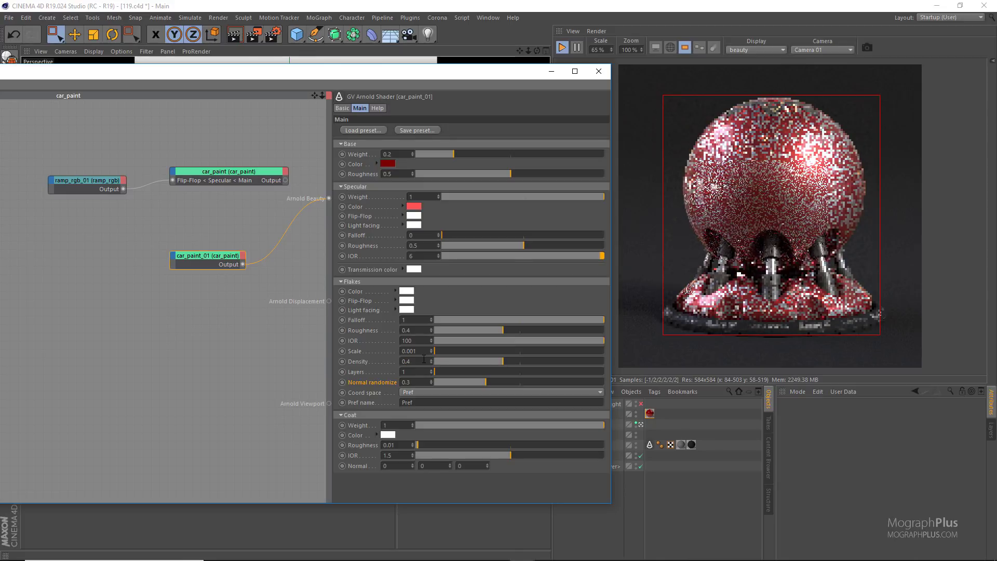
key("BackSpace")
type("5")
key("Return")
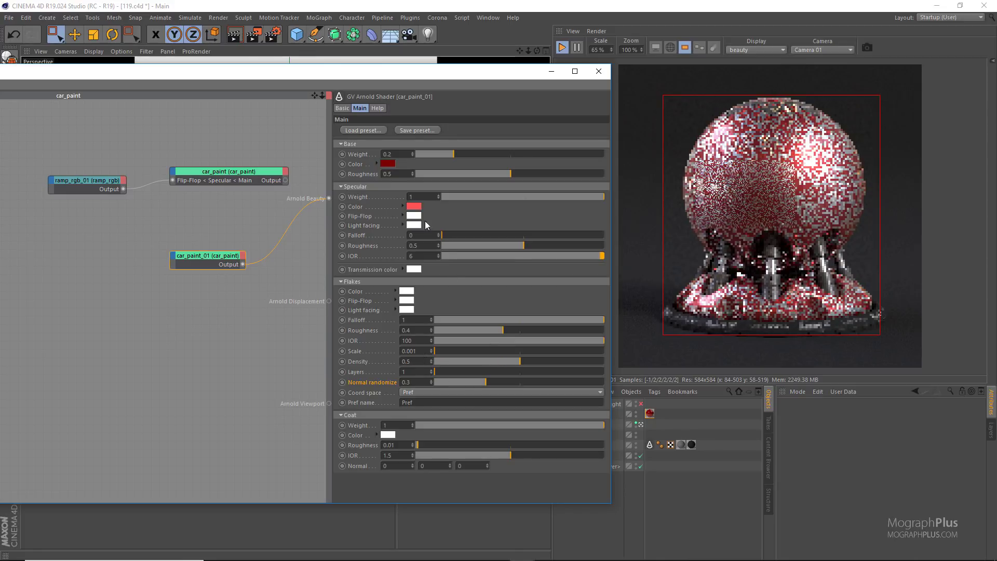
Step: Copy the red specular color to the flakes color of the second car_paint node and reduce the flakes scale to 0
left_click_drag(413, 206, 407, 292)
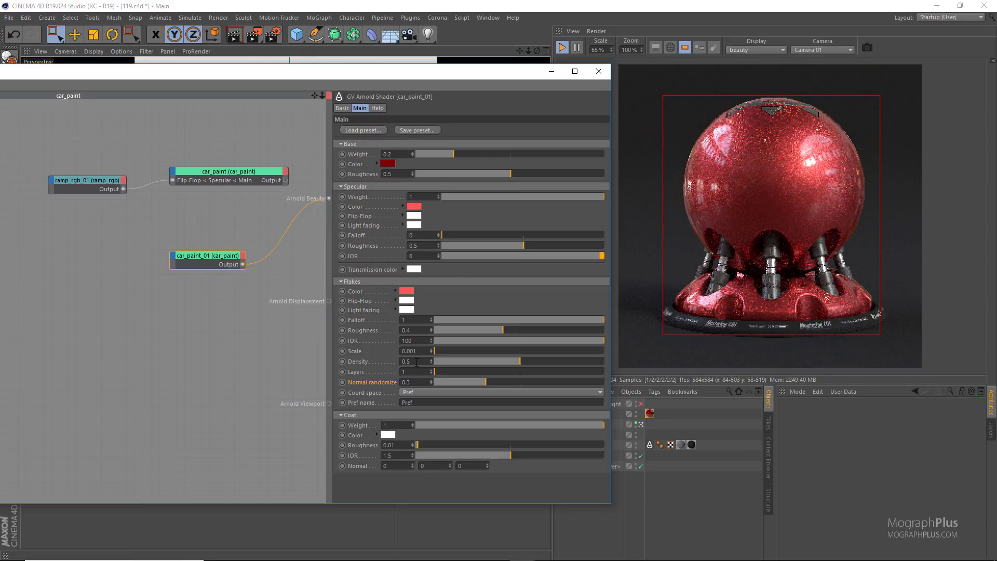
left_click(431, 353)
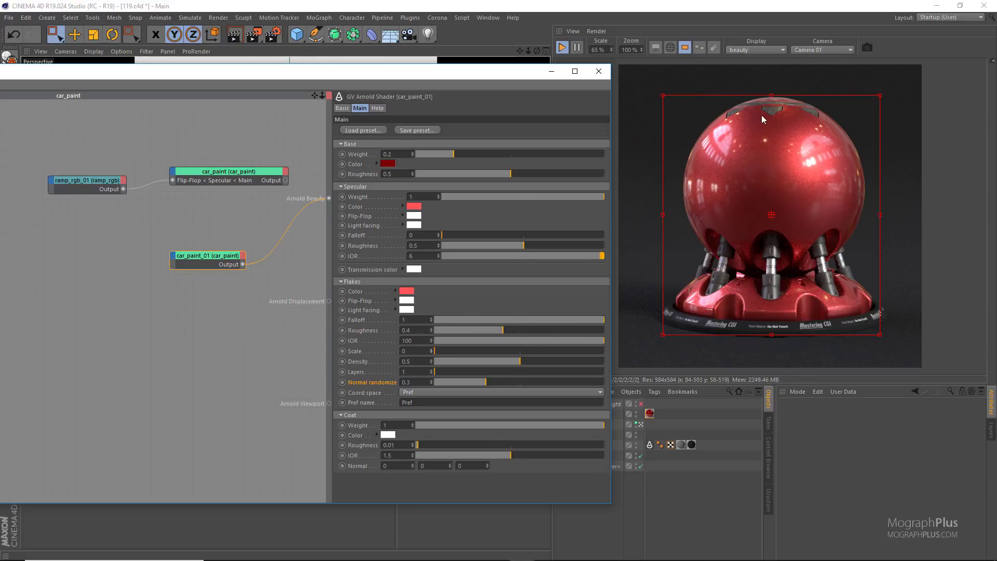
Step: Raise the Arnold render settings' Specular samples to 4 while previewing the specular_indirect pass, and return the preview to beauty
left_click(756, 50)
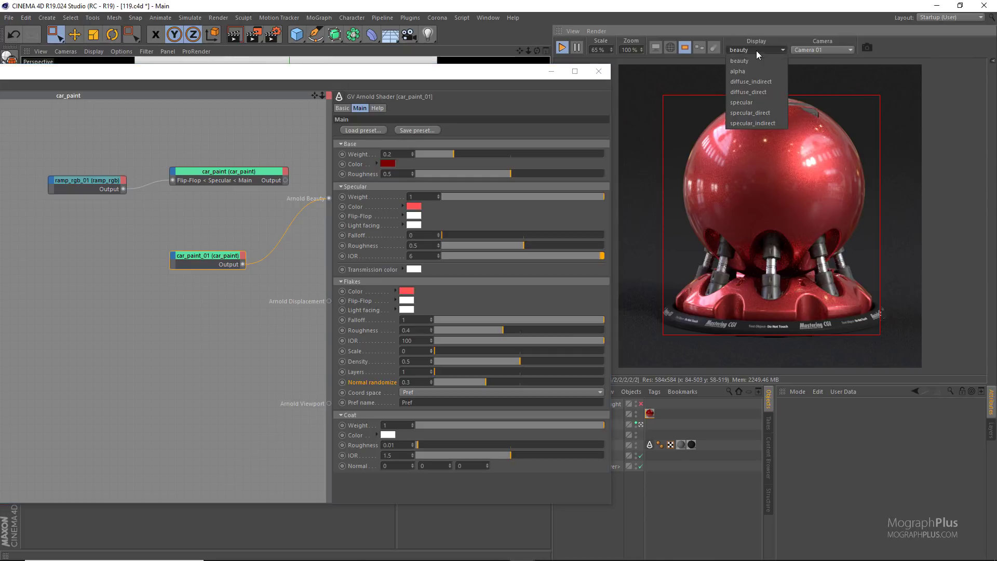
left_click(780, 125)
left_click(274, 35)
left_click_drag(332, 142, 362, 144)
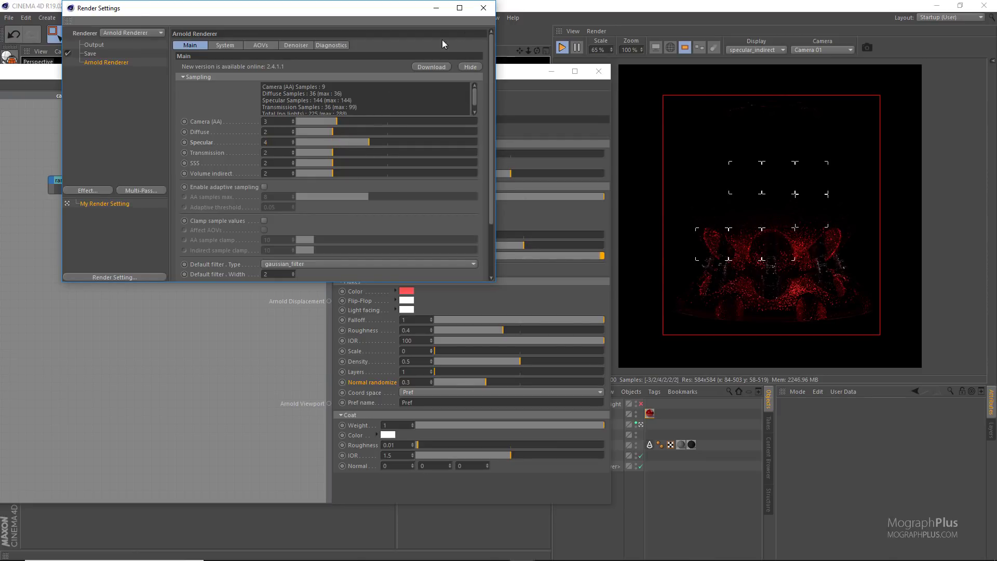
left_click(483, 8)
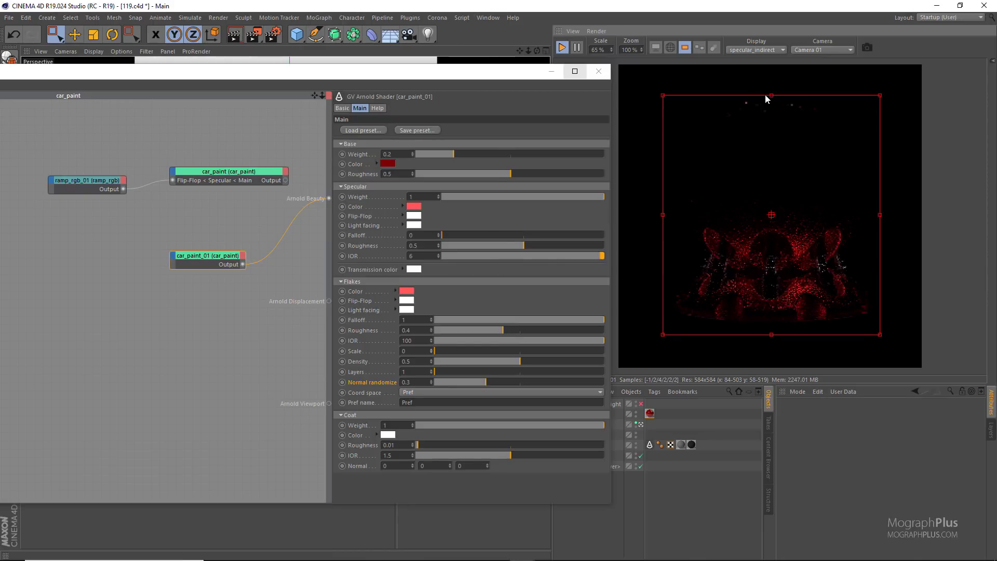
left_click(755, 51)
left_click(755, 66)
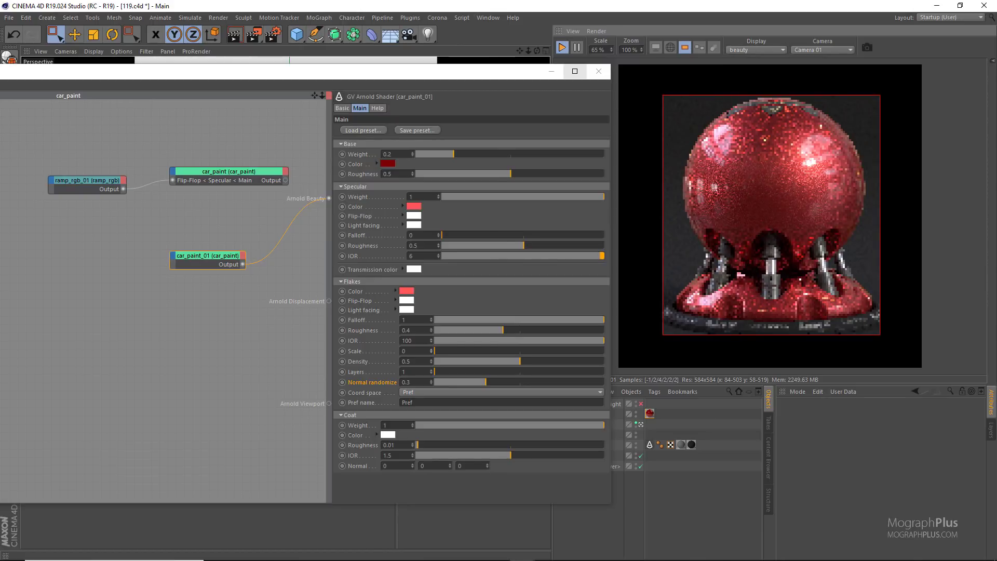